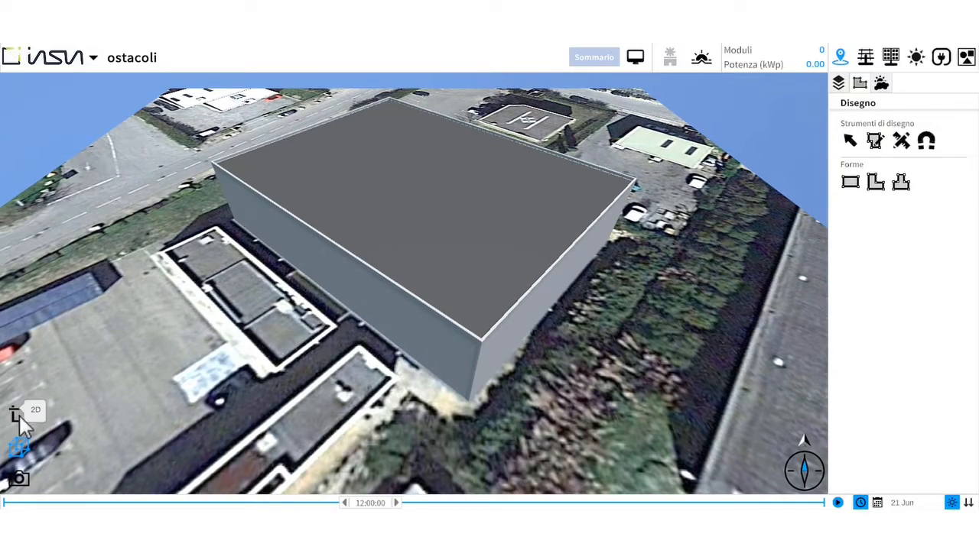
# - Switch to the 2D view and turn on transparency for the large building so the roof imagery shows through
pyautogui.click(21, 422)
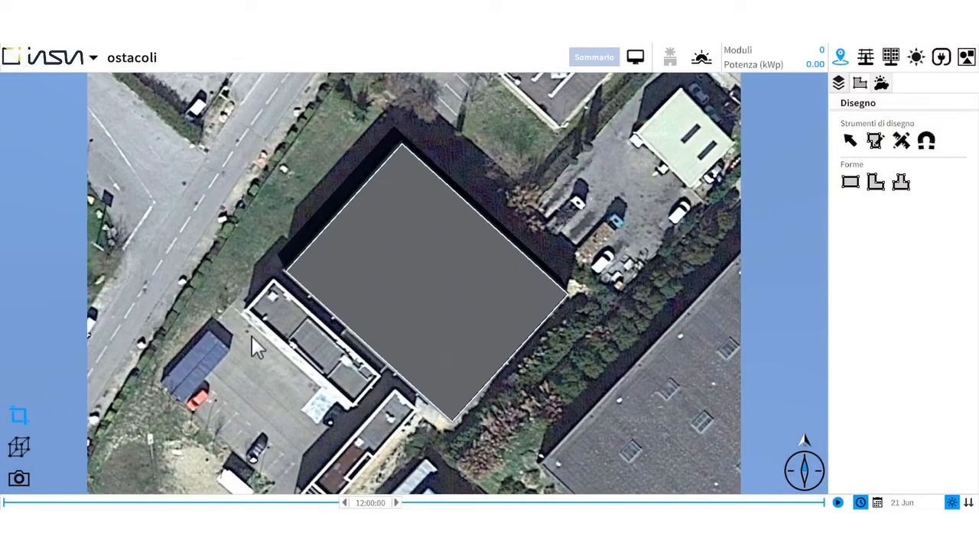
pyautogui.click(411, 294)
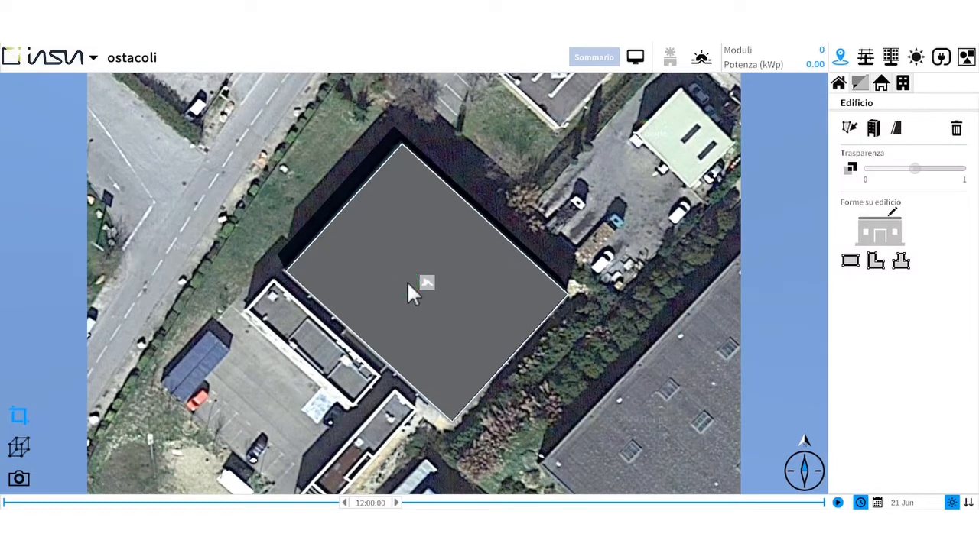
pyautogui.click(851, 167)
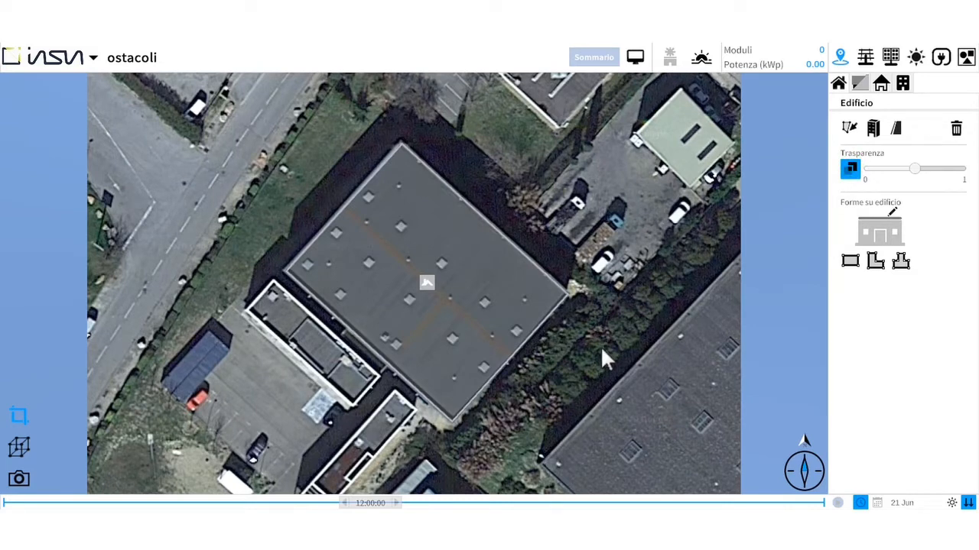
pyautogui.scroll(5, 601, 349)
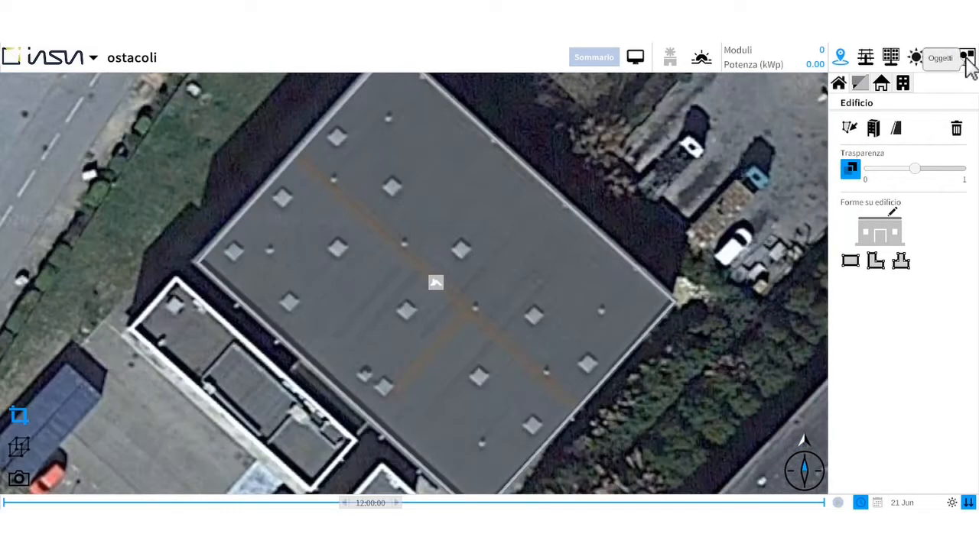
# - Look through the object library's roof, wall and tree lists
pyautogui.click(967, 58)
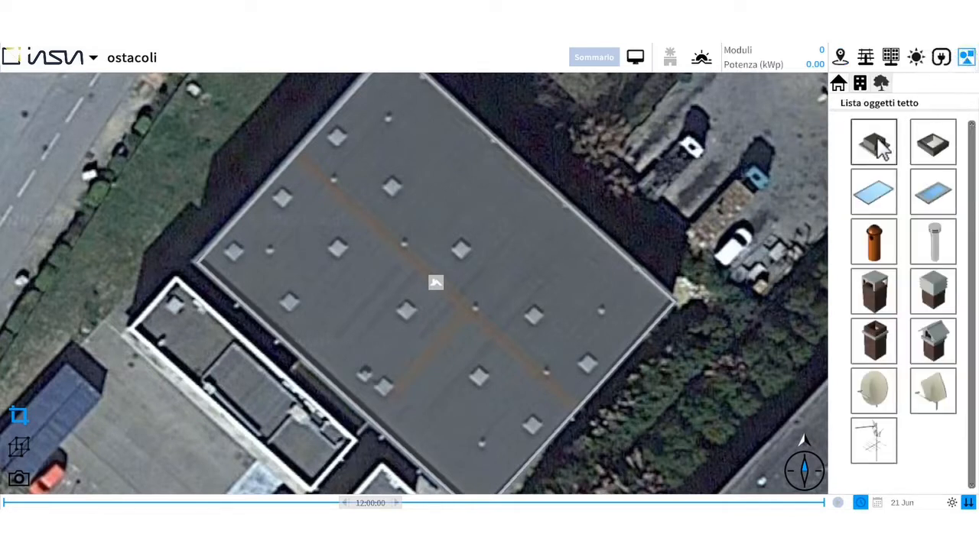
pyautogui.click(859, 83)
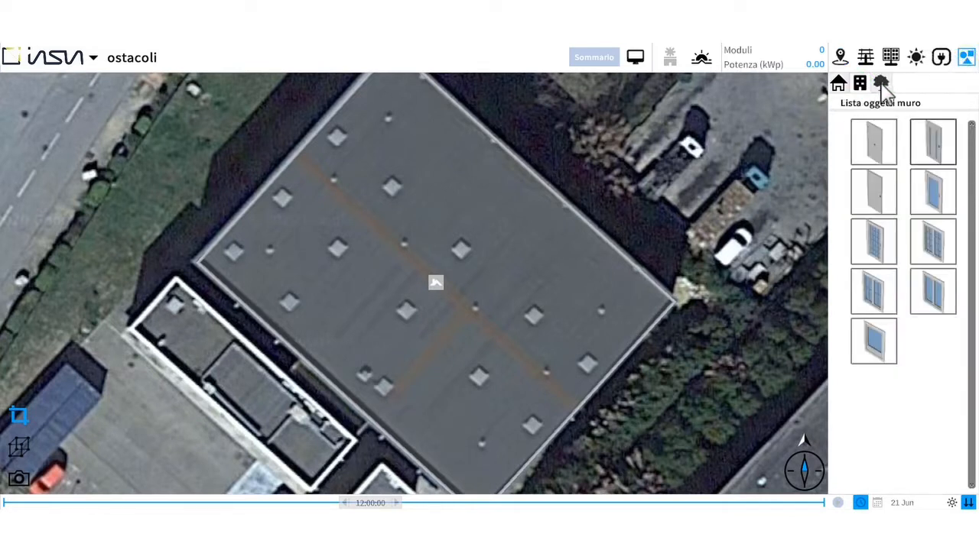
pyautogui.click(881, 83)
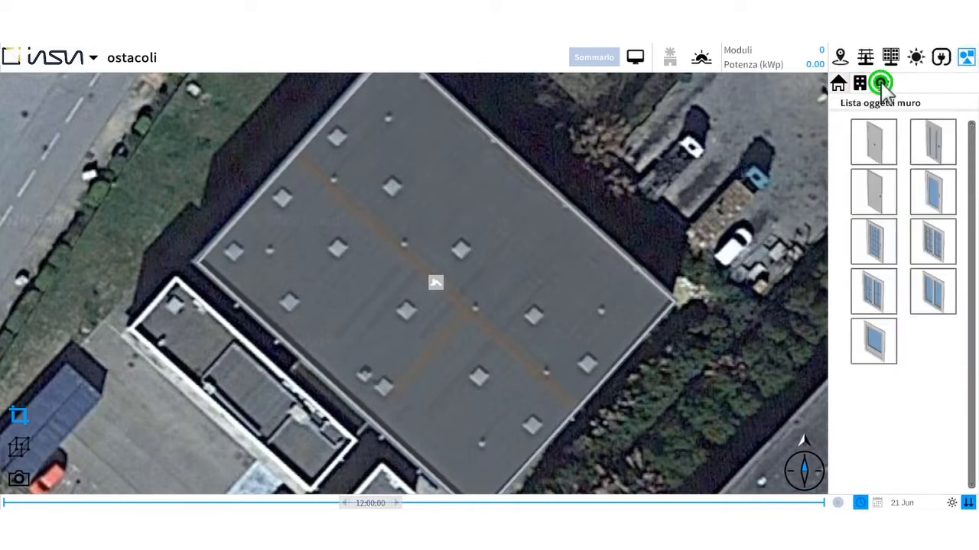
pyautogui.click(838, 83)
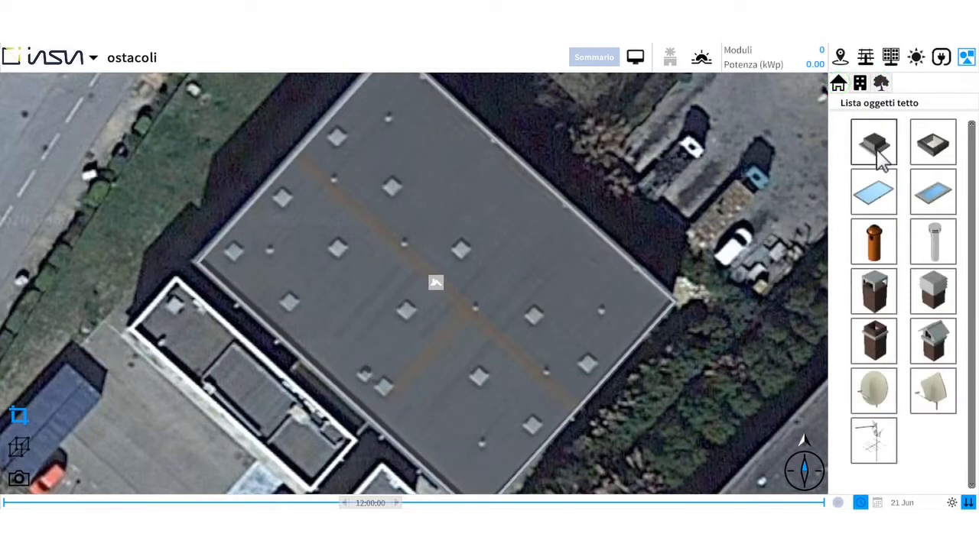
# - Place a Volume roof object with a 0.5 m available-area offset on the skylight nearest the roof's northern corner
pyautogui.click(876, 145)
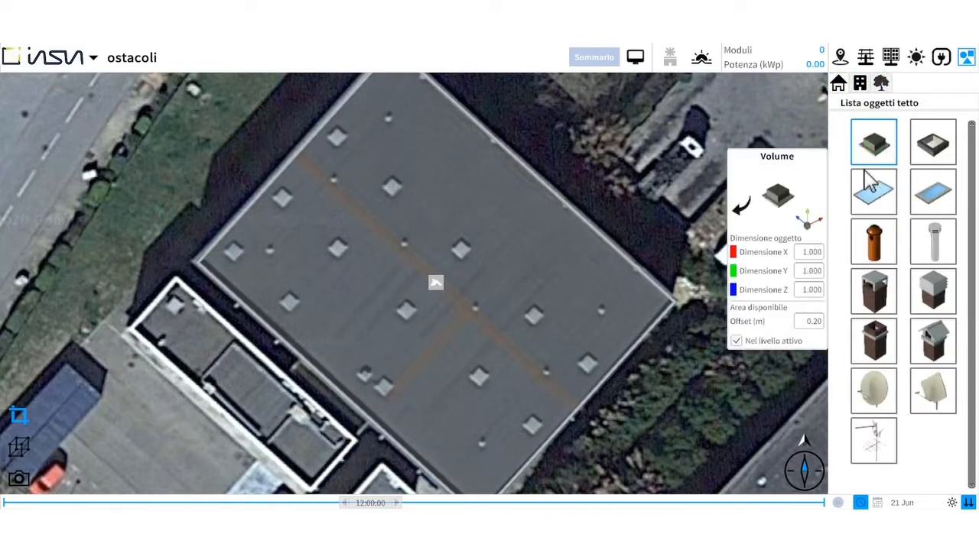
pyautogui.doubleClick(808, 259)
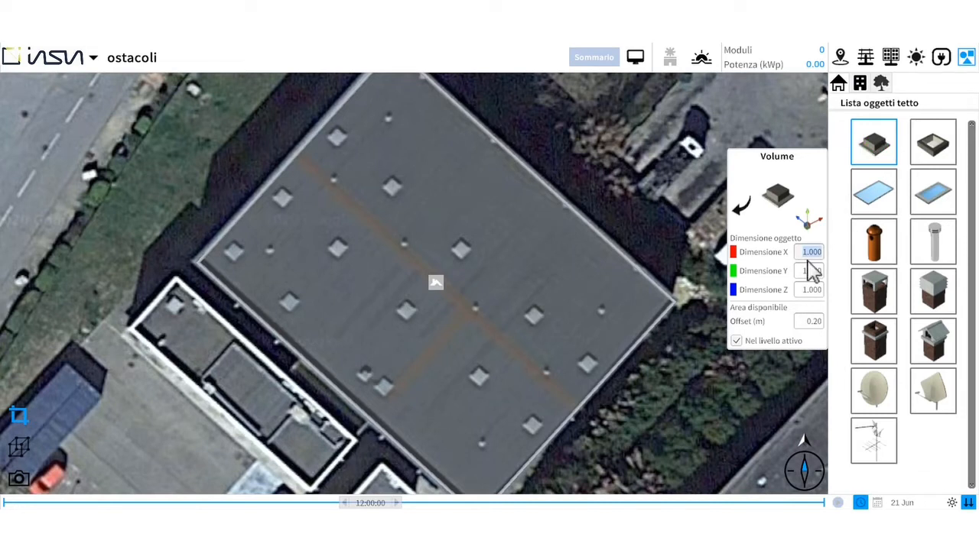
pyautogui.click(812, 322)
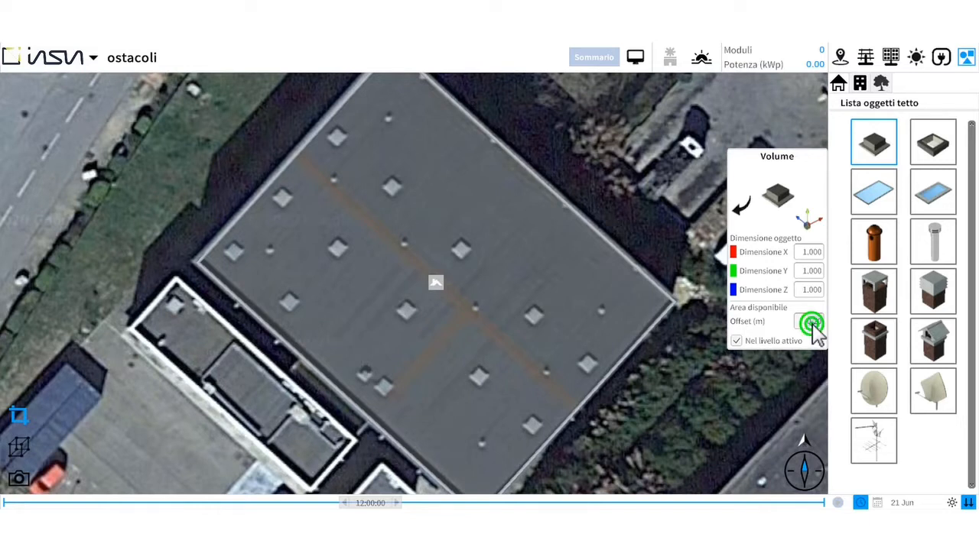
pyautogui.write('0.5')
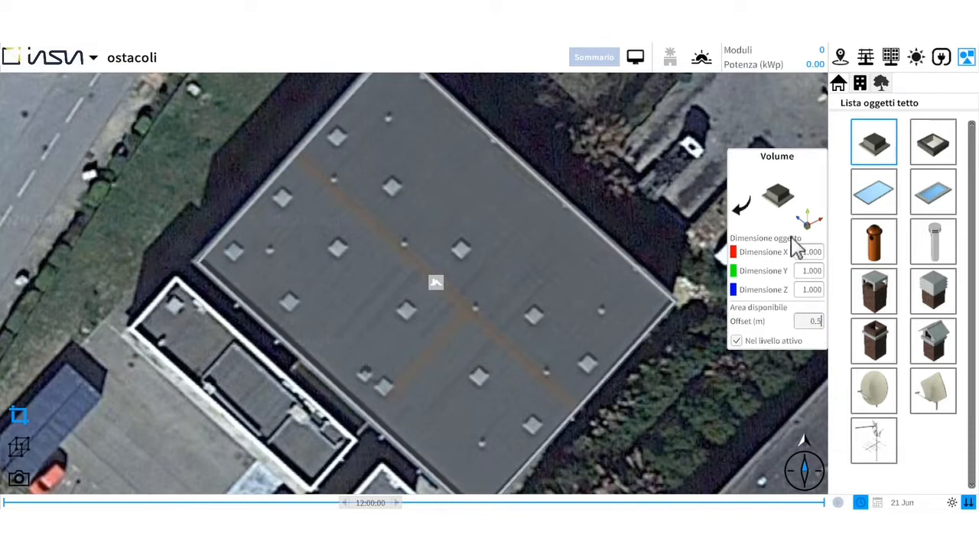
pyautogui.click(780, 194)
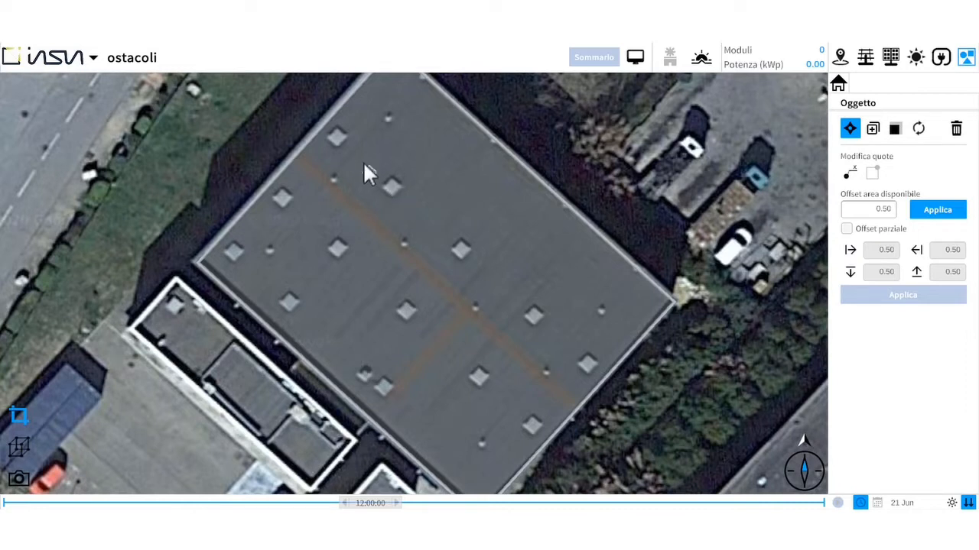
pyautogui.scroll(5, 355, 145)
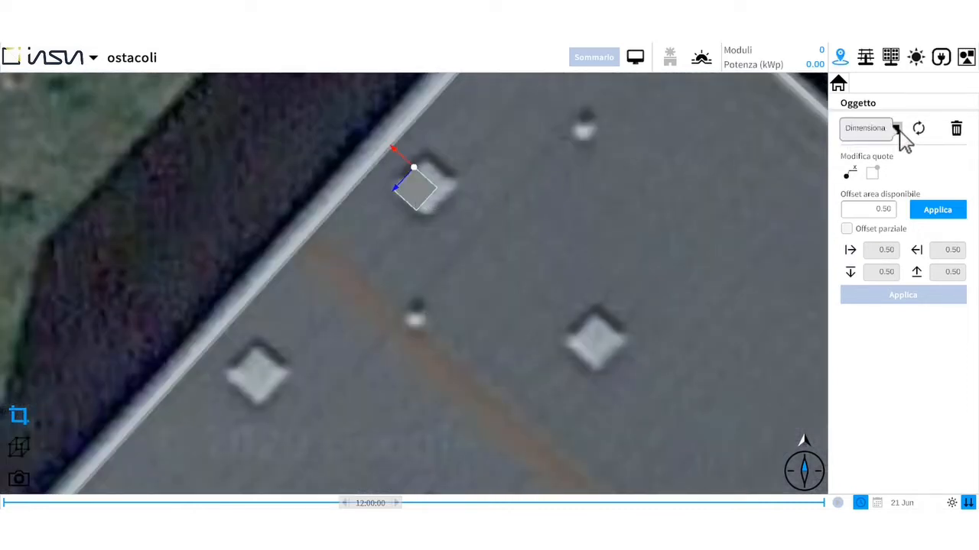
# - Display the placed volume's position dimensions relative to the roof corner
pyautogui.click(896, 129)
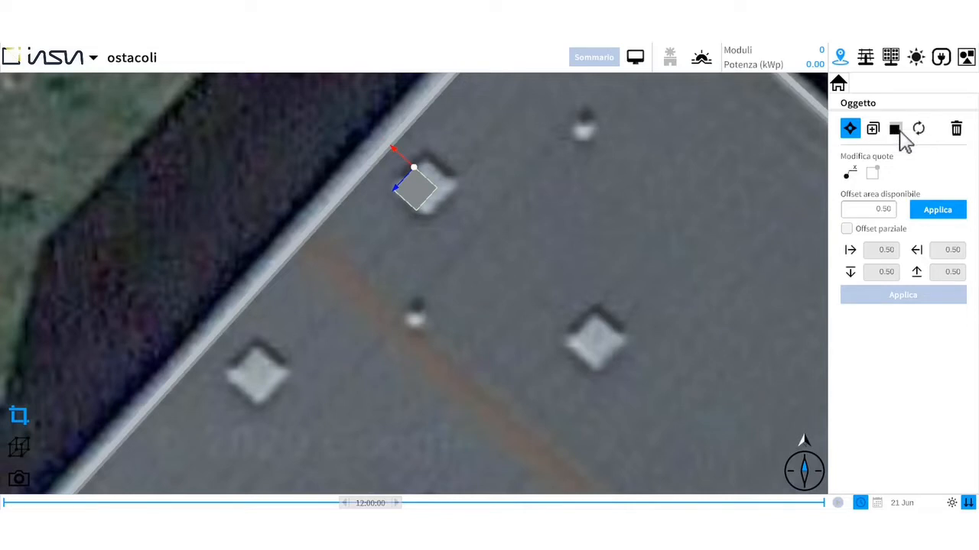
pyautogui.scroll(-2, 547, 256)
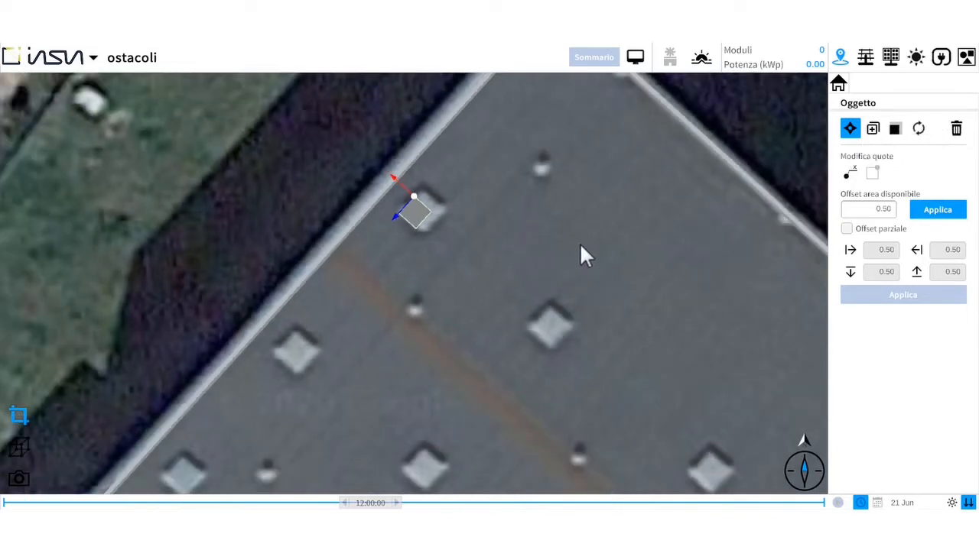
pyautogui.click(850, 173)
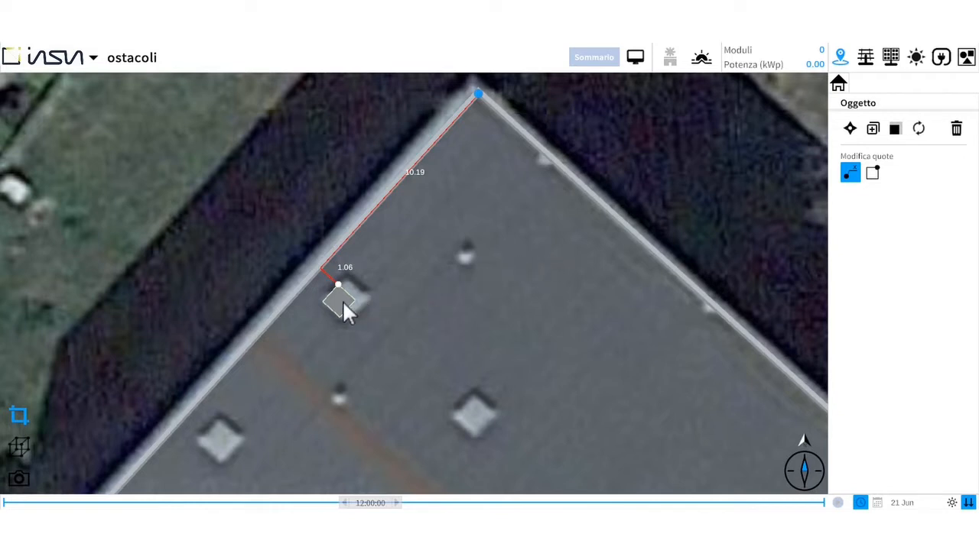
pyautogui.click(850, 172)
# - Resize the volume in both plan directions to match the outline of the skylight beneath it
pyautogui.click(895, 129)
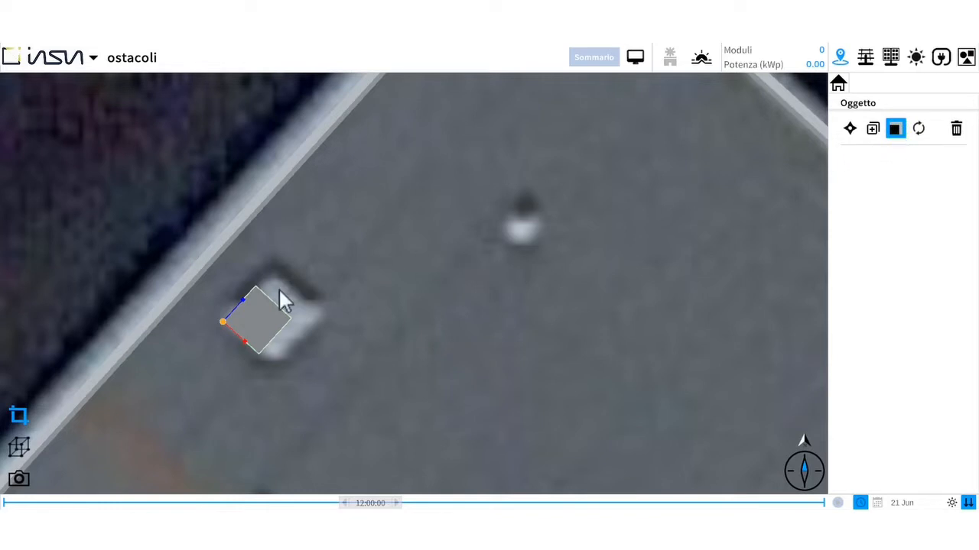
pyautogui.moveTo(242, 298); pyautogui.dragTo(256, 291)
pyautogui.moveTo(252, 338); pyautogui.dragTo(283, 351)
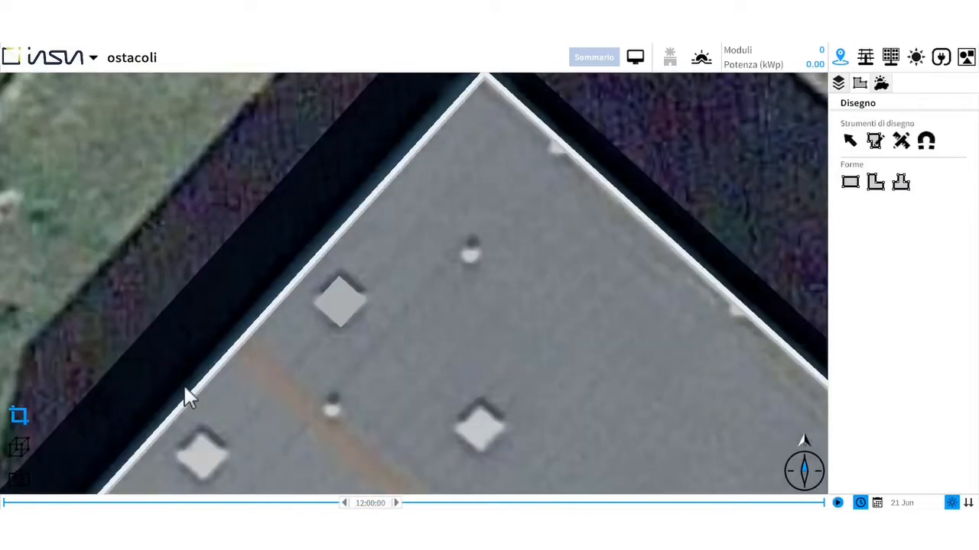
# - Set the volume's height to 0.8 m in the 3D view
pyautogui.click(20, 448)
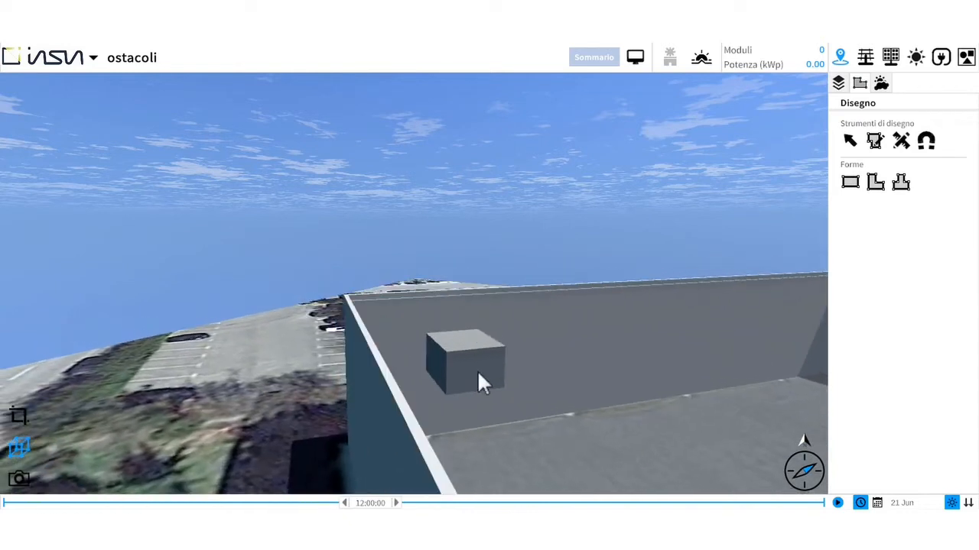
pyautogui.click(477, 371)
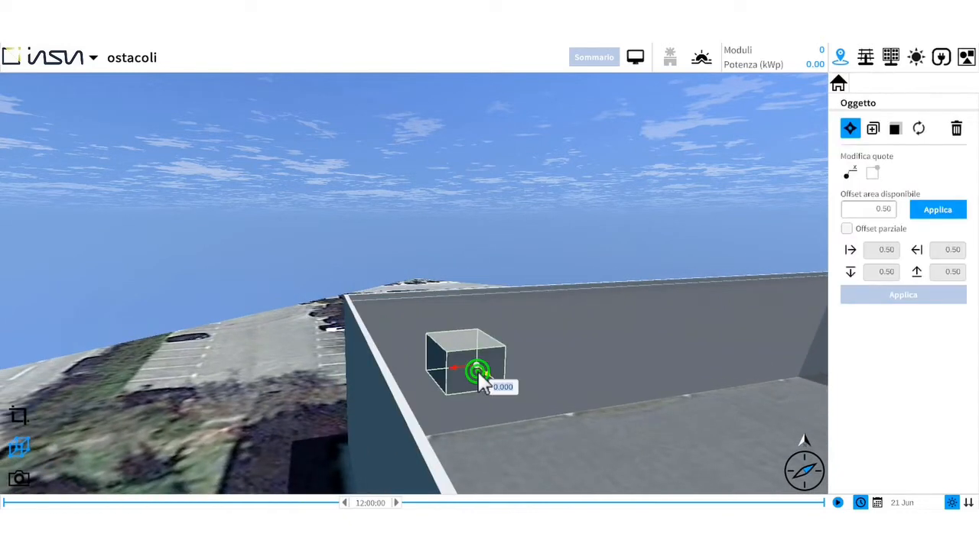
pyautogui.click(895, 128)
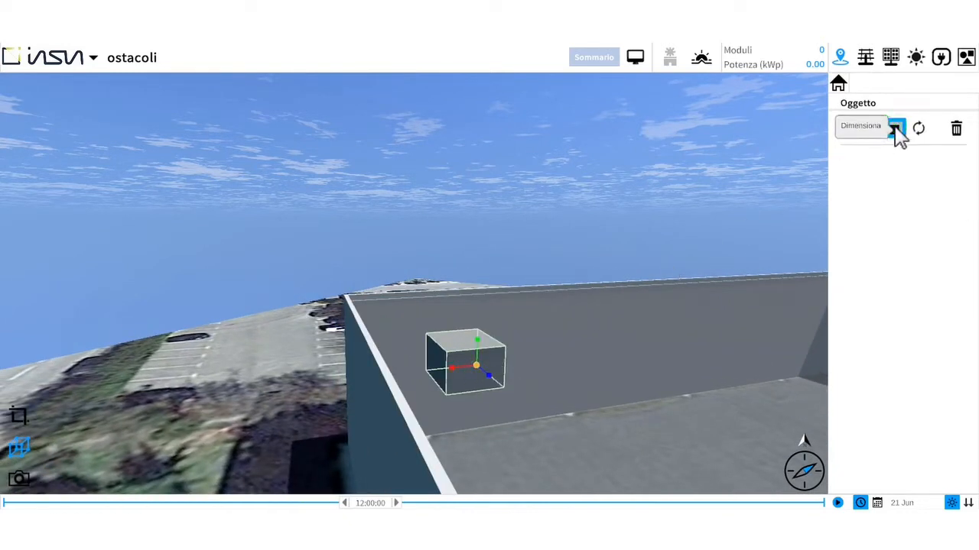
pyautogui.click(478, 339)
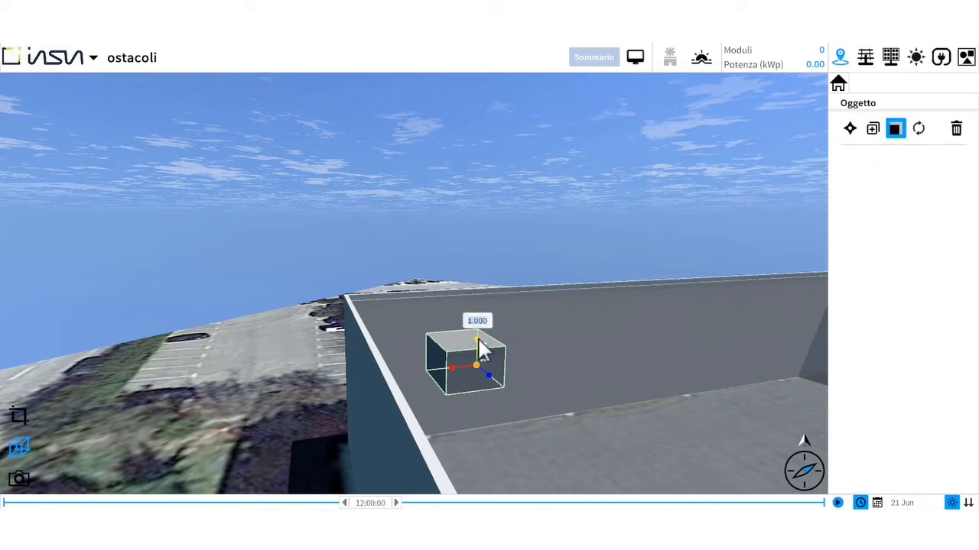
pyautogui.write('0.8')
pyautogui.press('Return')
pyautogui.click(204, 412)
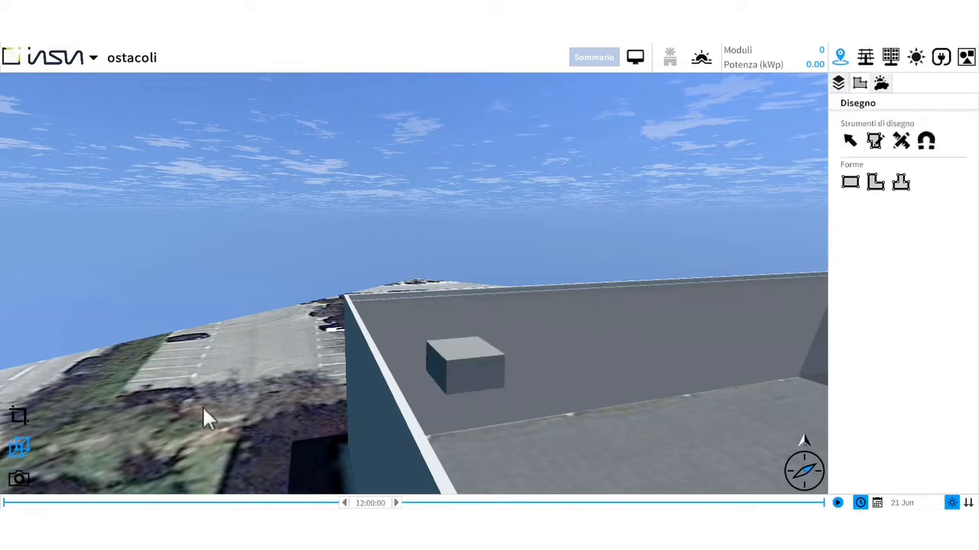
# - In the 2D view, duplicate the volume 4 times toward the southeast at about 7.44 m spacing, starting on the next skylight
pyautogui.click(26, 417)
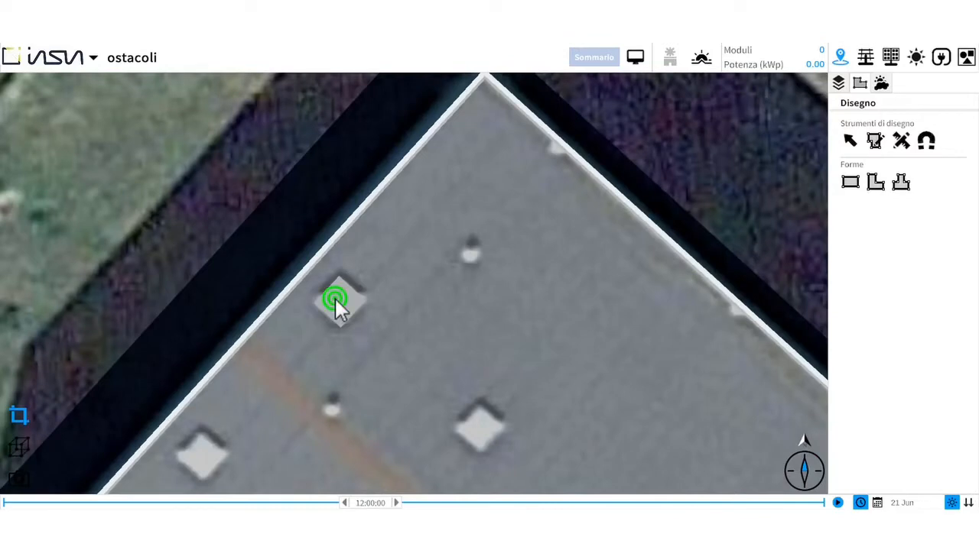
pyautogui.click(336, 300)
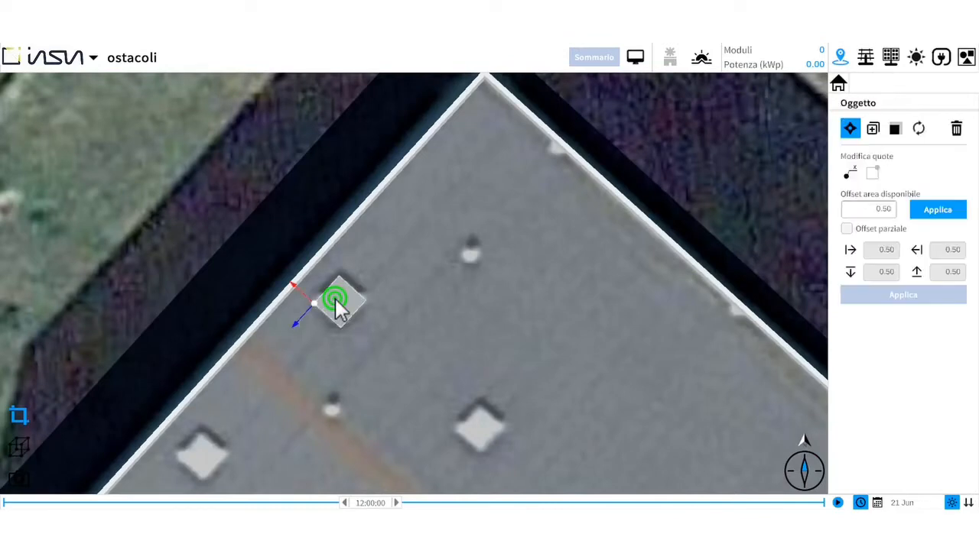
pyautogui.scroll(-3, 334, 297)
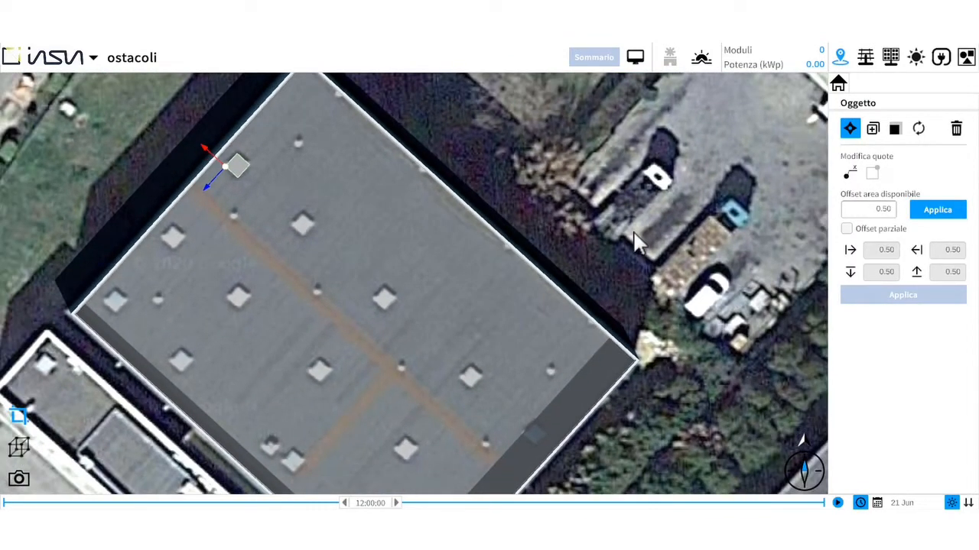
pyautogui.click(873, 128)
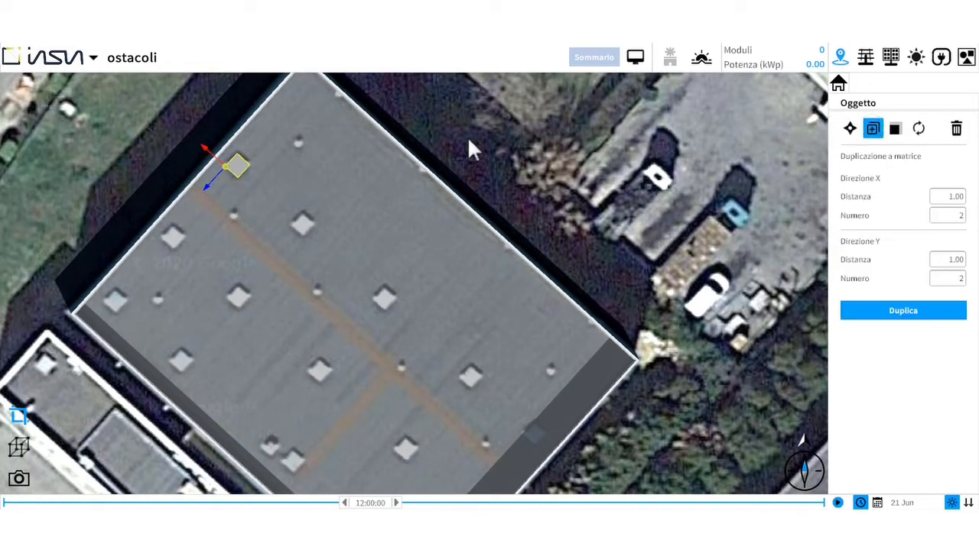
pyautogui.moveTo(203, 148); pyautogui.dragTo(273, 201)
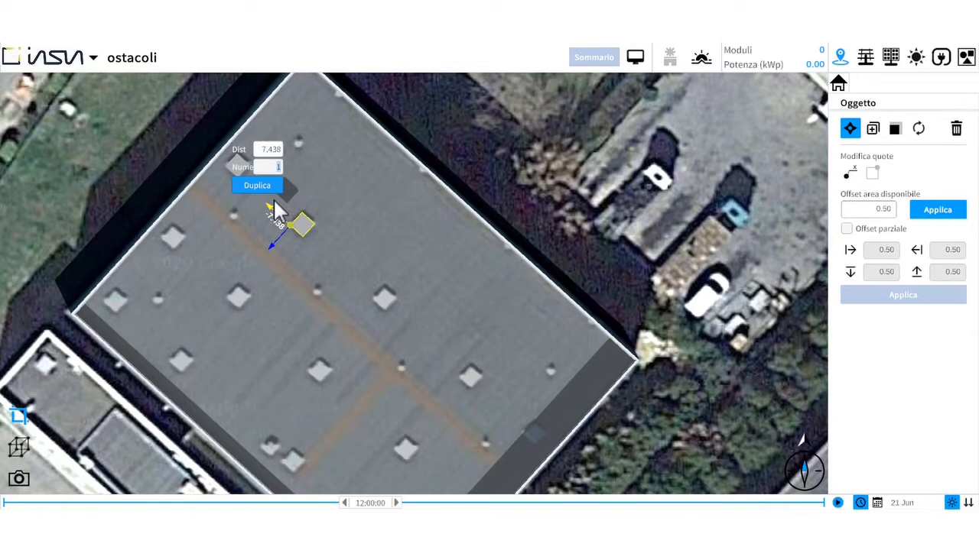
pyautogui.write('4')
pyautogui.click(258, 186)
# - Shift the second copy about 2.01 m and the third onto their skylights, and the last copy about 4.29 m toward the roof edge
pyautogui.scroll(2, 229, 207)
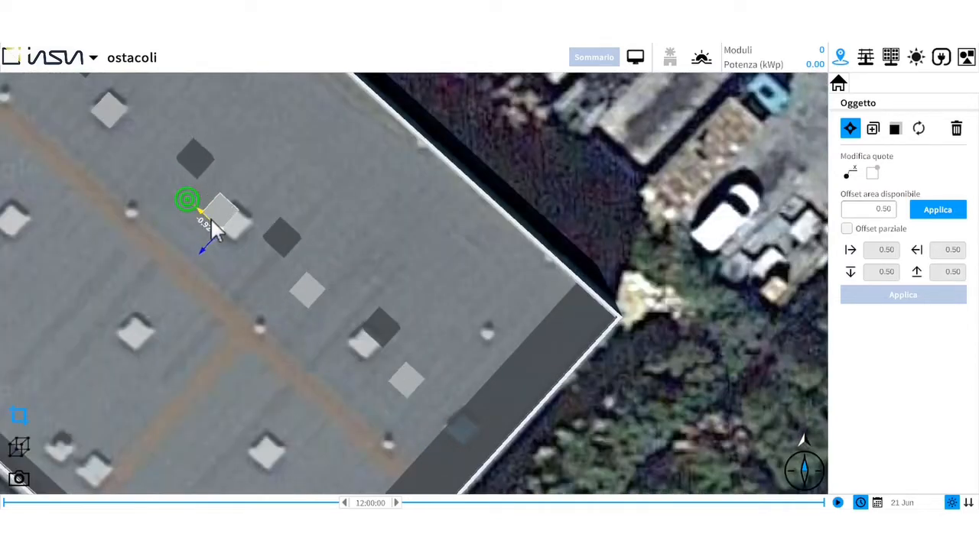
pyautogui.click(215, 226)
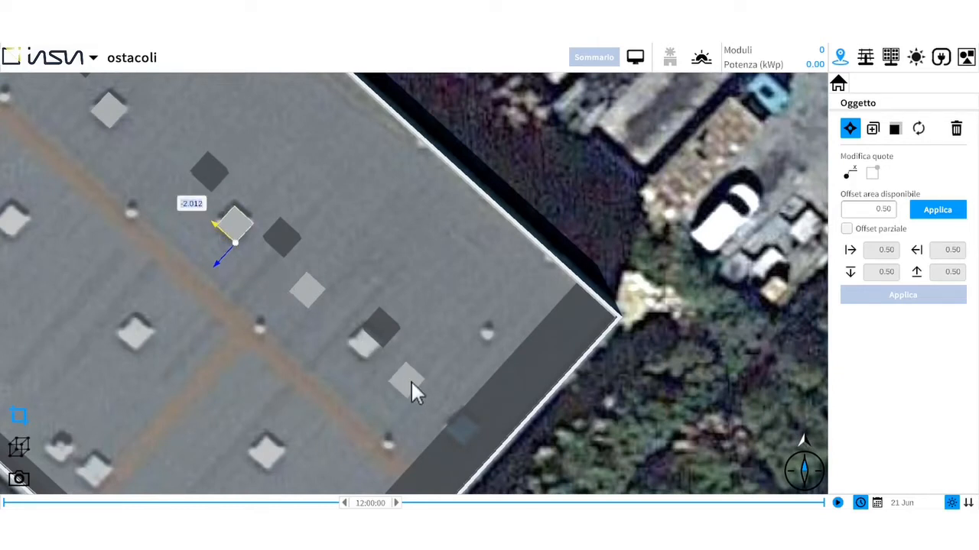
pyautogui.moveTo(413, 382); pyautogui.dragTo(461, 411)
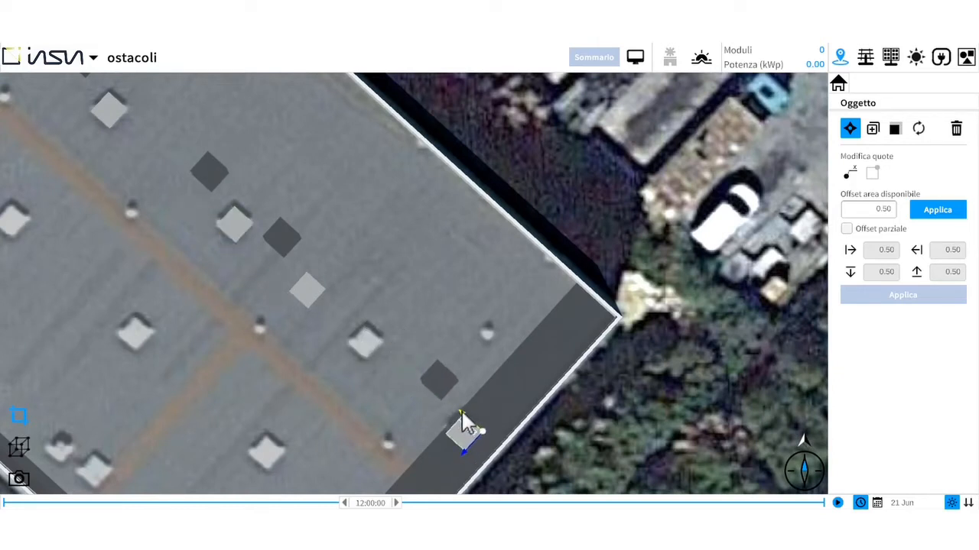
pyautogui.click(296, 289)
pyautogui.moveTo(296, 299); pyautogui.dragTo(328, 332)
pyautogui.click(328, 331)
pyautogui.click(584, 187)
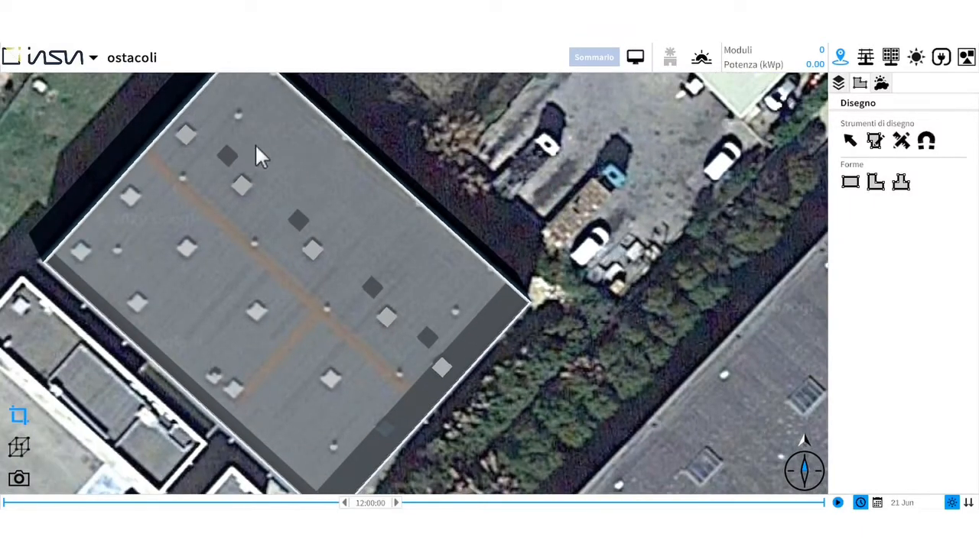
# - Duplicate the original volume toward the southwest, starting on the neighbouring skylight along the roof's northwest edge
pyautogui.click(183, 134)
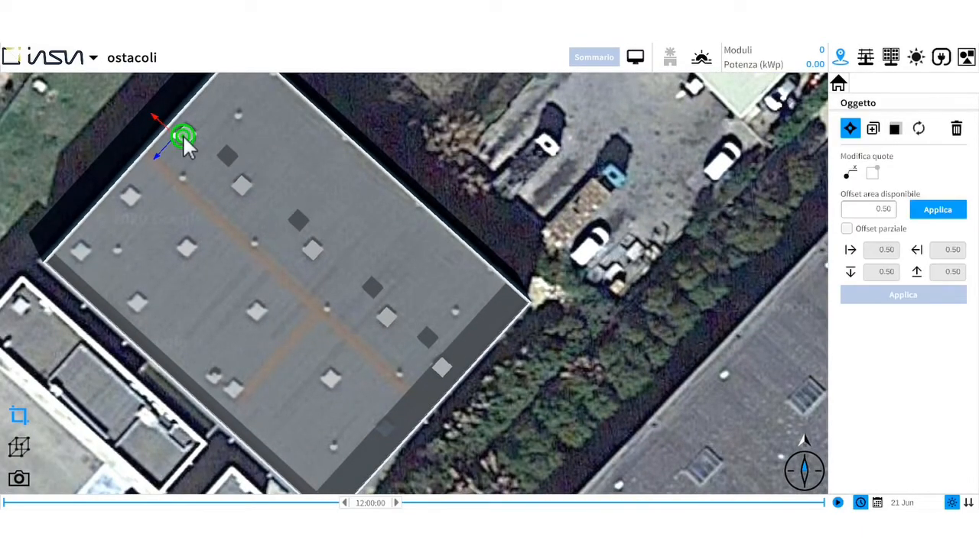
pyautogui.click(872, 128)
pyautogui.moveTo(157, 152); pyautogui.dragTo(112, 219)
pyautogui.click(113, 240)
# - Duplicate the second volume along the roof's northwest edge 4 times toward the southeast at about 7.51 m spacing, starting on the next skylight
pyautogui.click(130, 197)
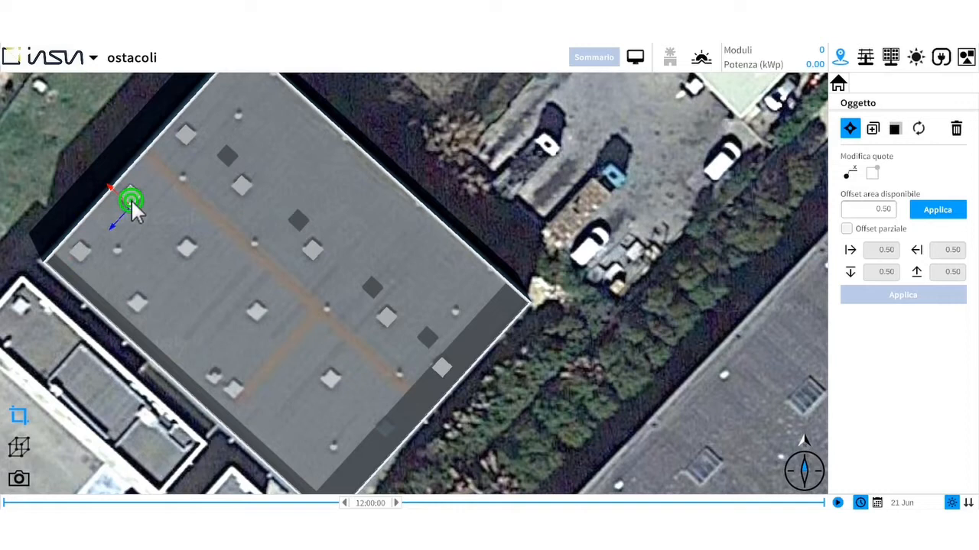
pyautogui.click(872, 129)
pyautogui.moveTo(108, 185); pyautogui.dragTo(163, 236)
pyautogui.click(174, 198)
pyautogui.write('4')
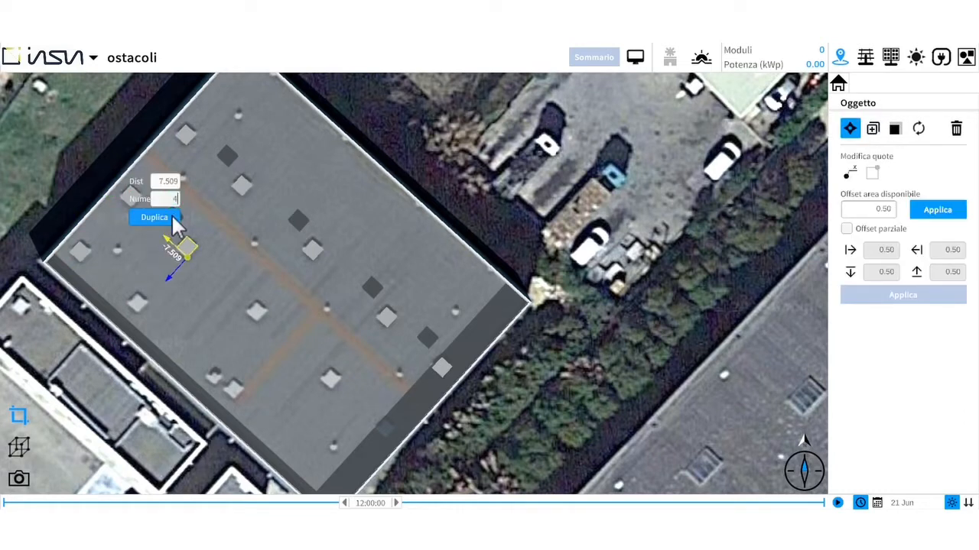
pyautogui.click(172, 217)
# - Shift the second, fourth and third copies in this row southeast onto their skylights in the satellite image
pyautogui.click(245, 296)
pyautogui.moveTo(222, 270); pyautogui.dragTo(236, 282)
pyautogui.click(356, 400)
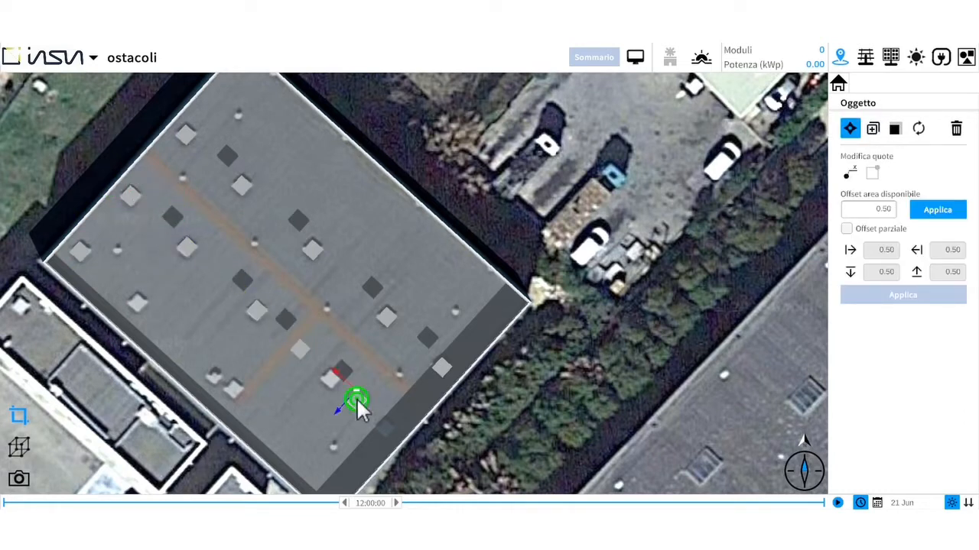
pyautogui.moveTo(335, 371); pyautogui.dragTo(366, 393)
pyautogui.click(297, 347)
pyautogui.moveTo(268, 332); pyautogui.dragTo(302, 355)
pyautogui.click(366, 274)
# - Duplicate the roof's westernmost volume 2 times toward the southeast at about 7.51 m spacing, and shift the far copy onto its skylight
pyautogui.click(80, 251)
pyautogui.click(870, 129)
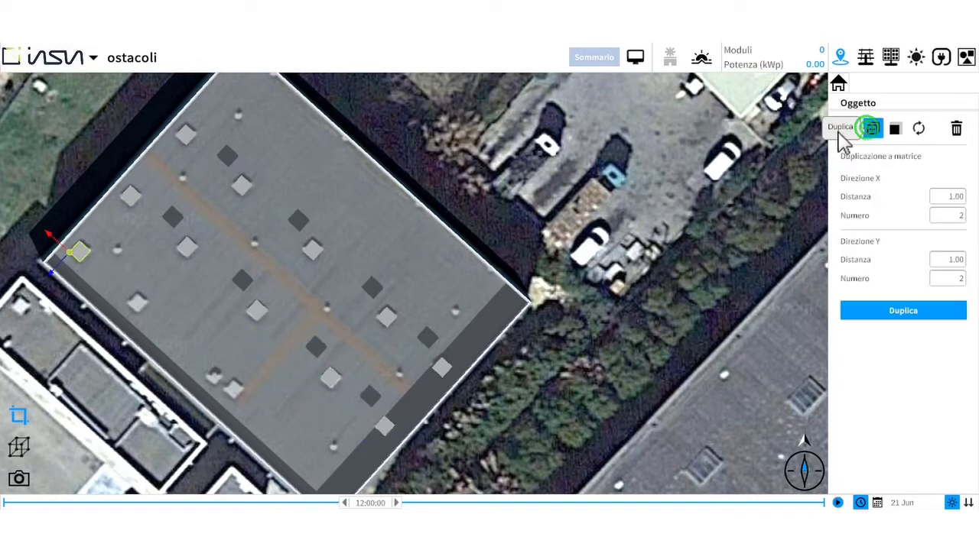
pyautogui.moveTo(50, 232); pyautogui.dragTo(113, 282)
pyautogui.click(105, 247)
pyautogui.write('2')
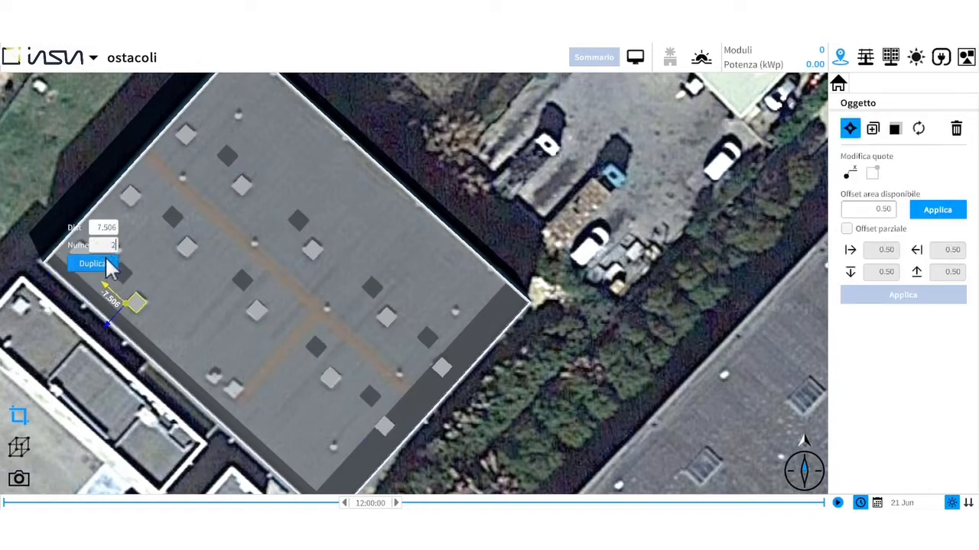
pyautogui.click(108, 263)
pyautogui.click(189, 354)
pyautogui.moveTo(161, 336); pyautogui.dragTo(205, 370)
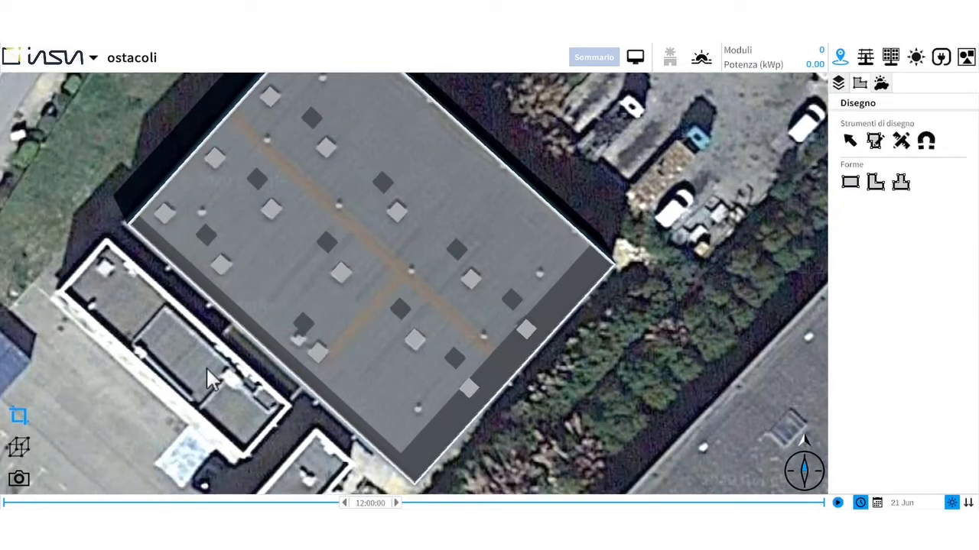
# - Place an Aerazione 2 vent from the roof objects on the vent near the roof's north corner
pyautogui.click(966, 57)
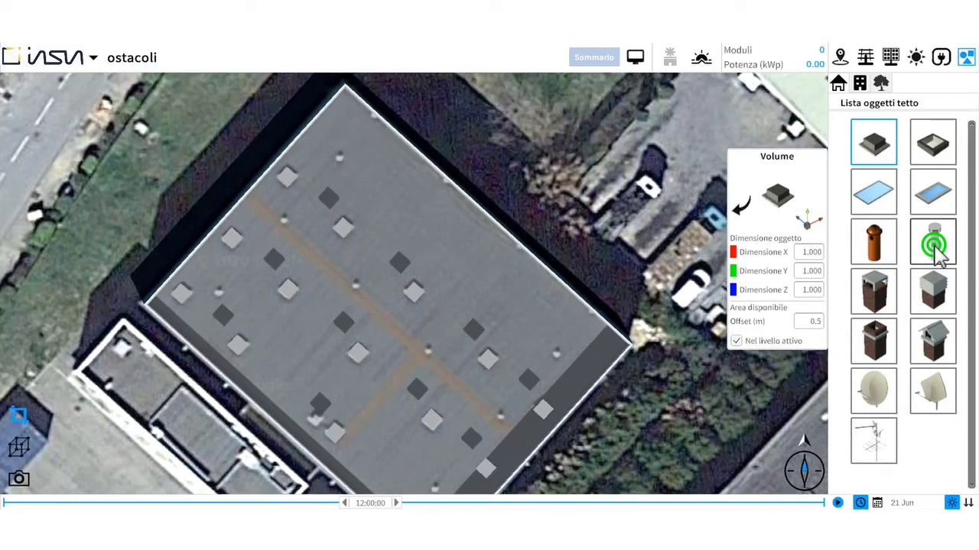
pyautogui.click(935, 246)
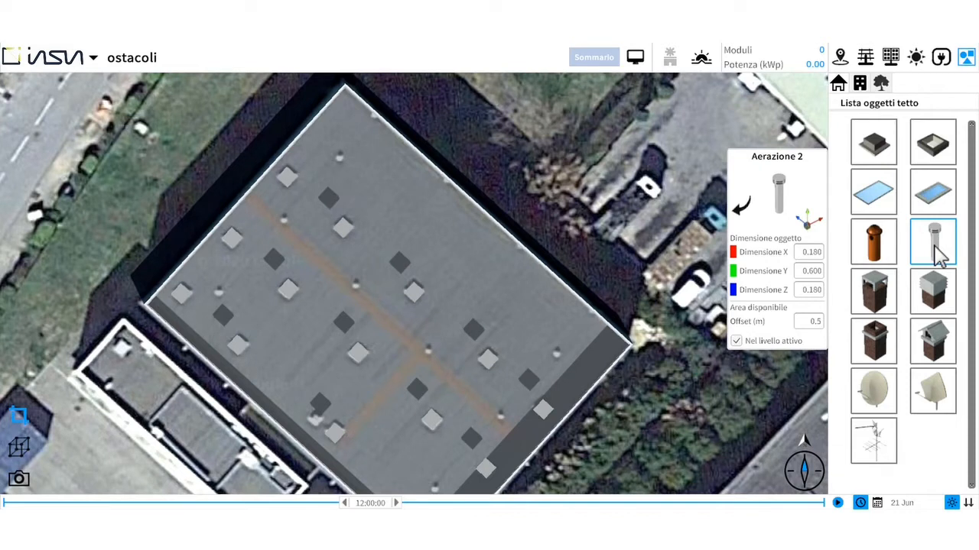
pyautogui.moveTo(939, 254); pyautogui.dragTo(779, 182)
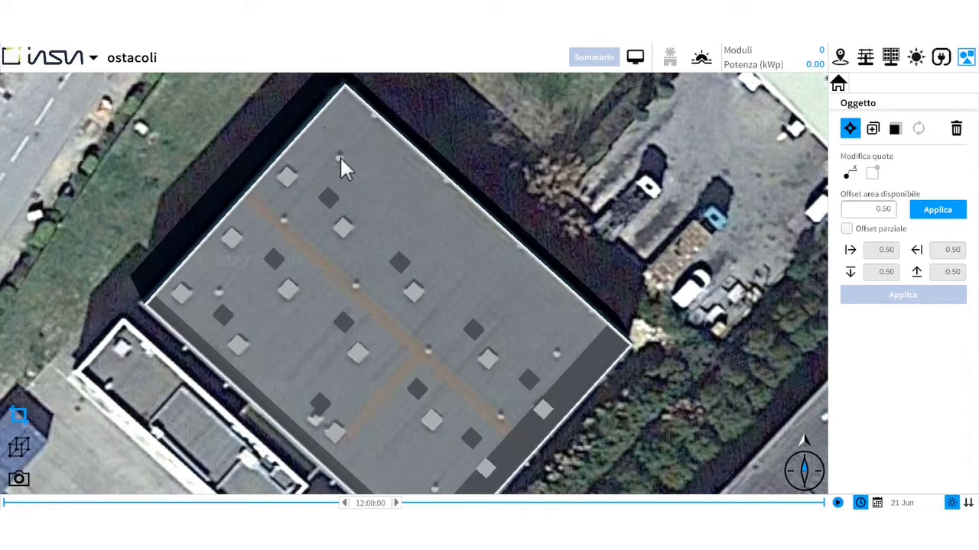
# - Set both horizontal dimensions of the vent to 0.5 m
pyautogui.click(894, 129)
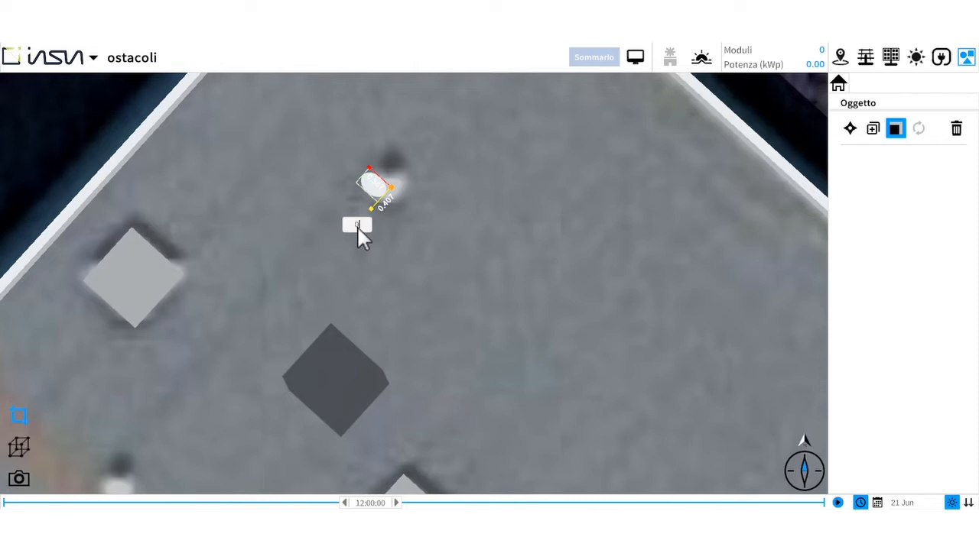
pyautogui.press('Return')
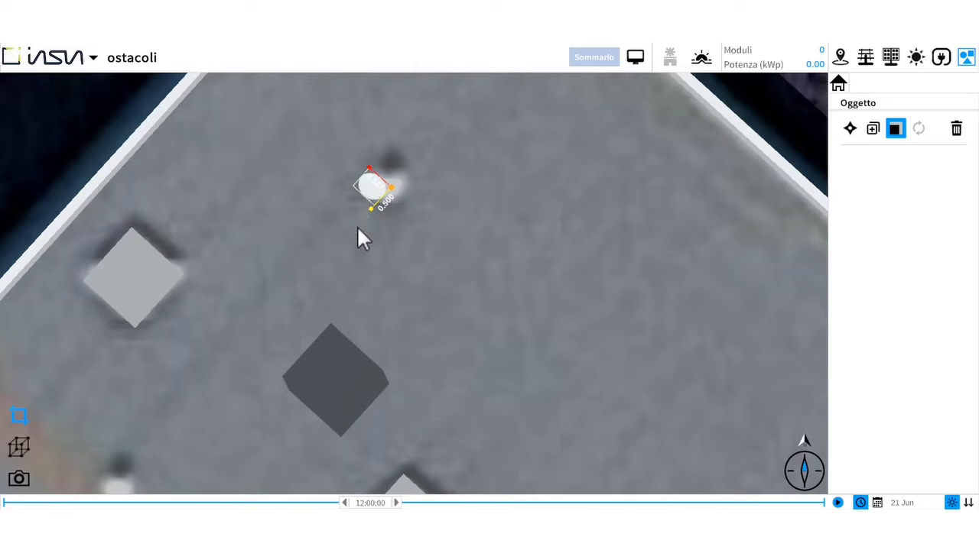
pyautogui.click(370, 176)
pyautogui.write('0')
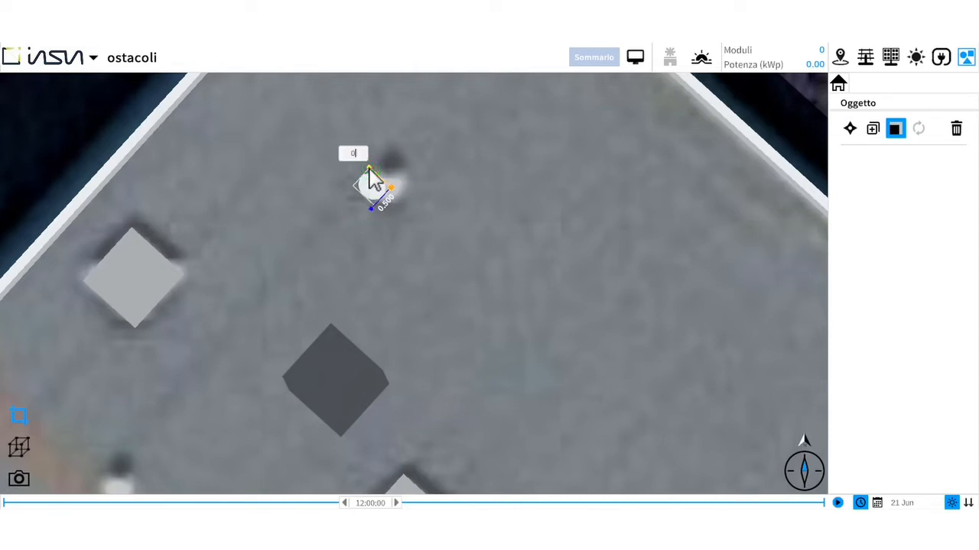
pyautogui.write('.5')
pyautogui.press('Return')
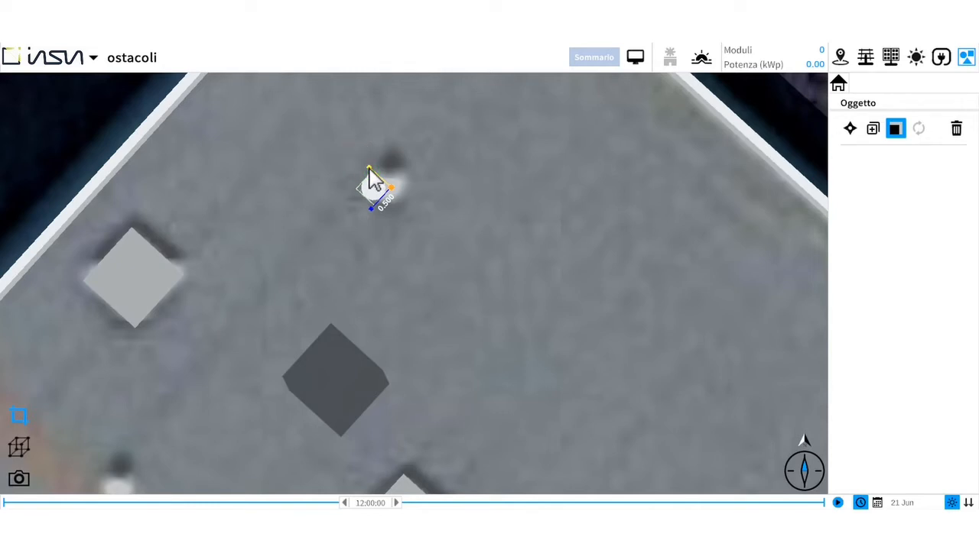
# - Move the resized vent so it lies exactly over the vent in the satellite image
pyautogui.click(850, 130)
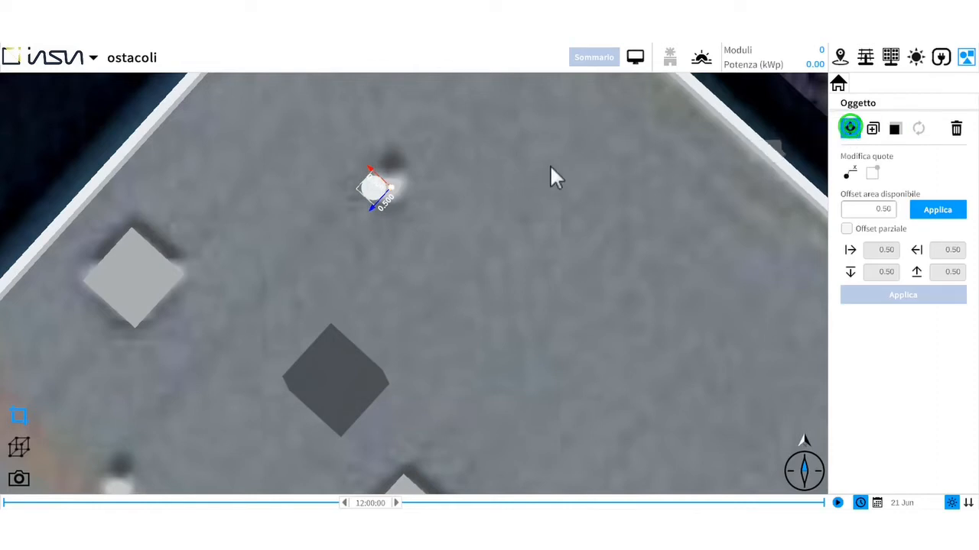
pyautogui.moveTo(391, 191); pyautogui.dragTo(406, 185)
pyautogui.click(476, 183)
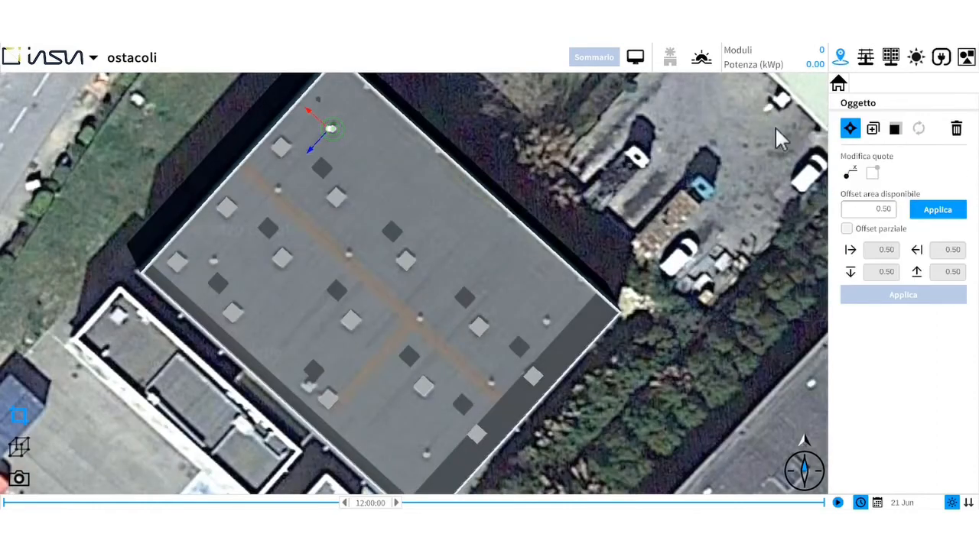
# - Duplicate the vent toward the southwest parallel to the northwest edge, and shift the far copy onto its vent in the image
pyautogui.click(872, 128)
pyautogui.moveTo(313, 152); pyautogui.dragTo(260, 217)
pyautogui.click(257, 232)
pyautogui.click(168, 223)
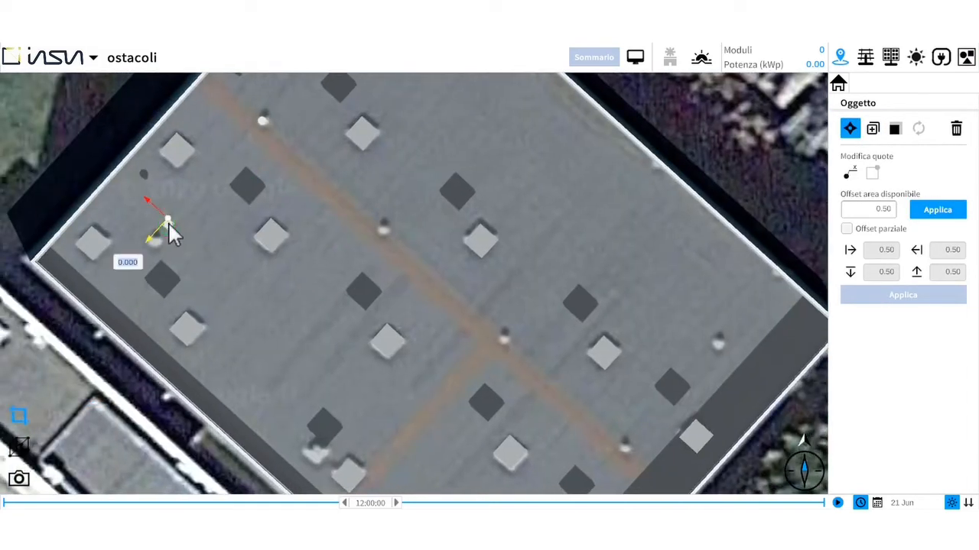
pyautogui.moveTo(148, 235); pyautogui.dragTo(134, 252)
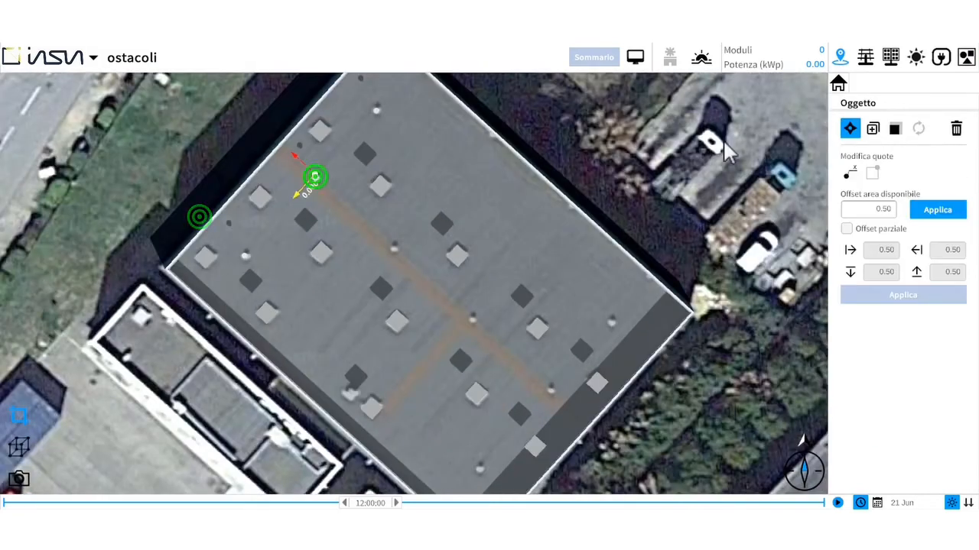
# - Duplicate the middle vent toward the southeast along the orange line at about 9.63 m spacing, covering the vents in that row
pyautogui.click(873, 129)
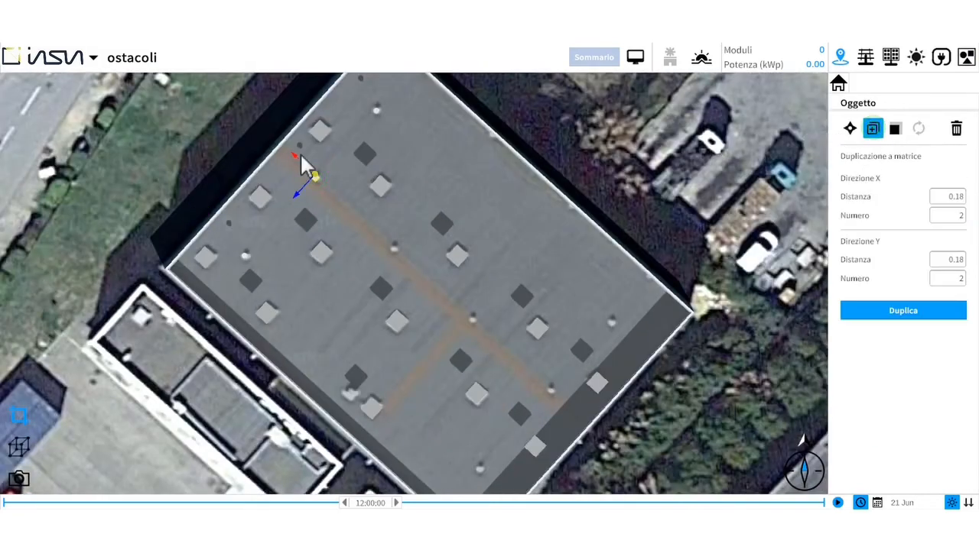
pyautogui.moveTo(294, 155); pyautogui.dragTo(374, 219)
pyautogui.click(379, 188)
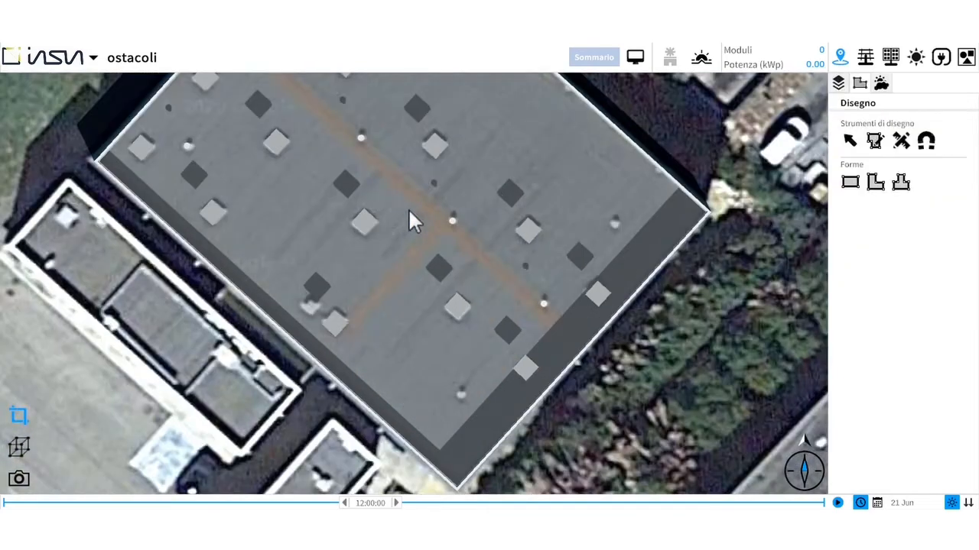
# - Duplicate the last vent of the row about 9.61 m toward the southwest, onto the vent near the roof's south corner
pyautogui.click(542, 306)
pyautogui.click(873, 129)
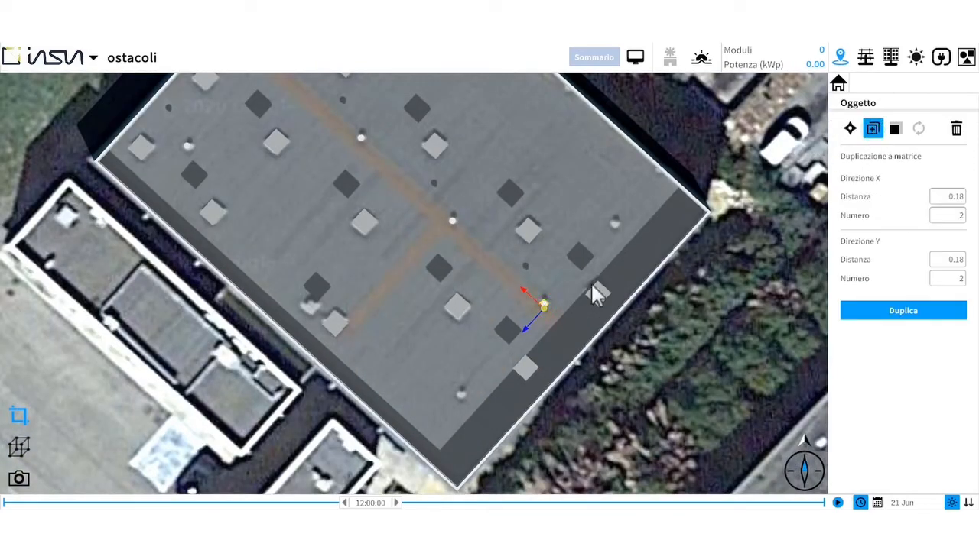
pyautogui.moveTo(544, 305); pyautogui.dragTo(451, 405)
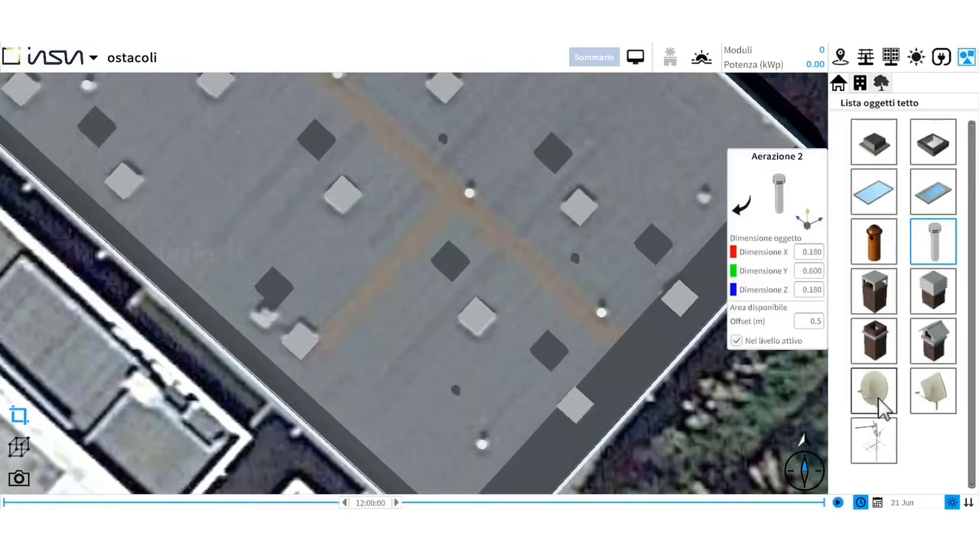
# - Place a round dish antenna beside the skylight near the roof's southwest edge and enlarge it slightly in both horizontal directions
pyautogui.click(874, 390)
pyautogui.moveTo(783, 192); pyautogui.dragTo(259, 320)
pyautogui.moveTo(312, 279); pyautogui.dragTo(302, 274)
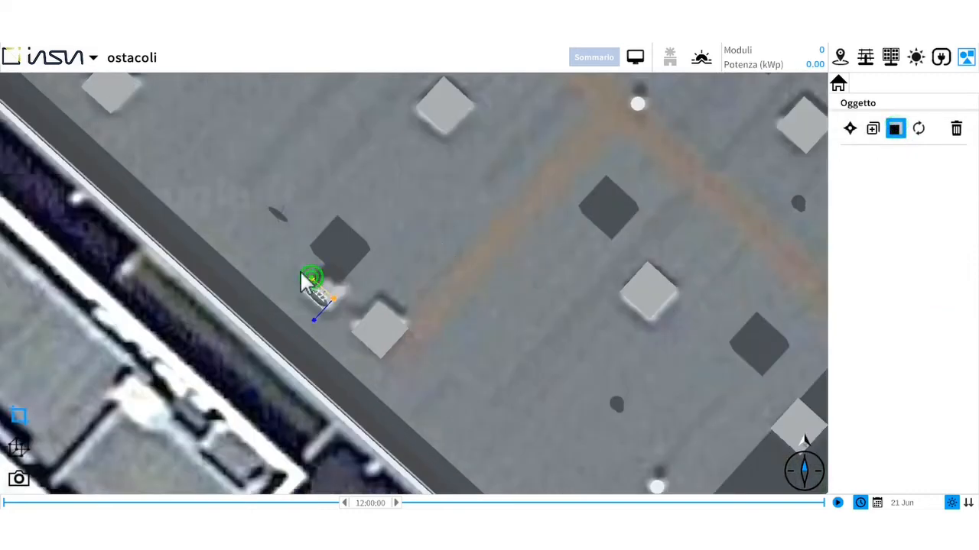
pyautogui.moveTo(313, 319); pyautogui.dragTo(308, 326)
# - Place an Antenna 3 aerial next to the dish near the roof's southwest edge
pyautogui.click(873, 439)
pyautogui.moveTo(778, 192); pyautogui.dragTo(337, 291)
pyautogui.click(240, 378)
pyautogui.scroll(-5, 252, 362)
pyautogui.scroll(-2, 251, 362)
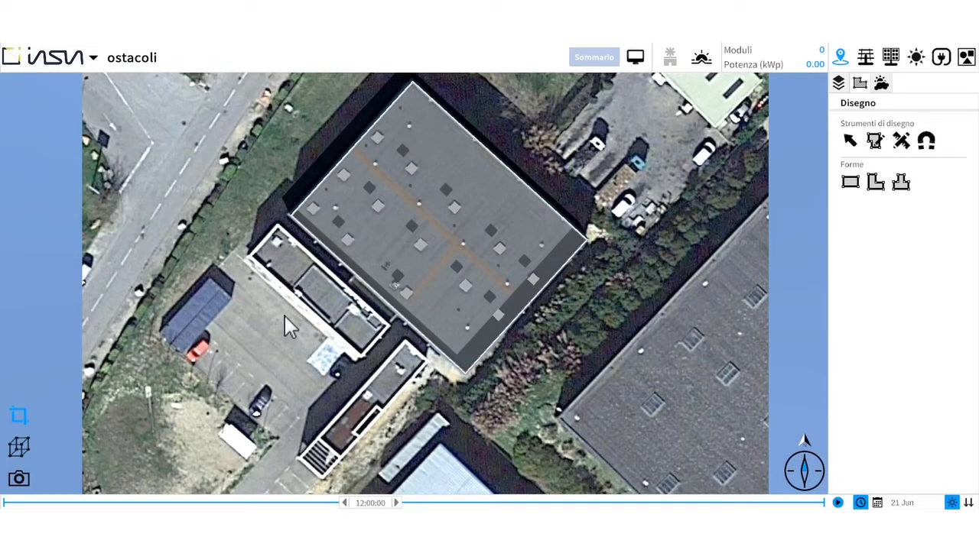
# - Turn off the building's transparency and switch to the 3D view
pyautogui.click(429, 275)
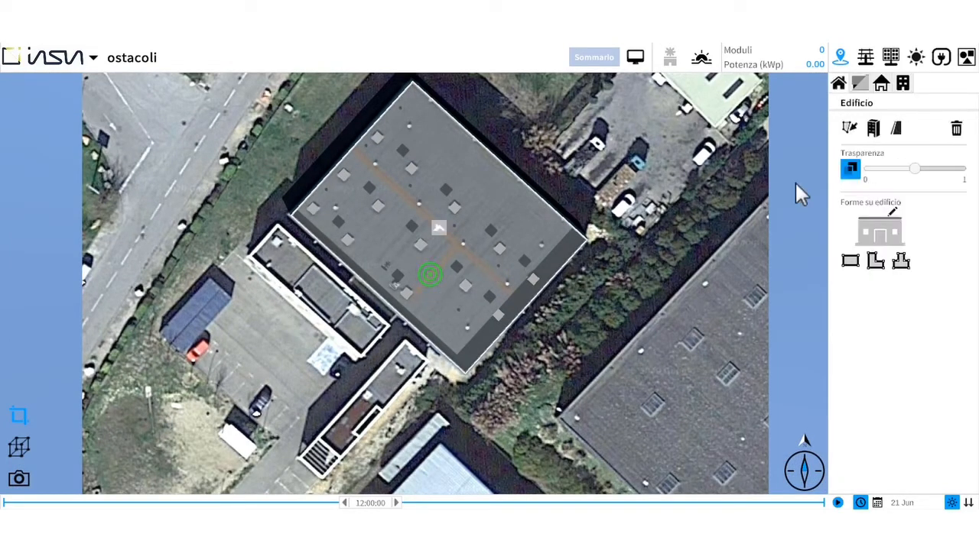
pyautogui.click(851, 169)
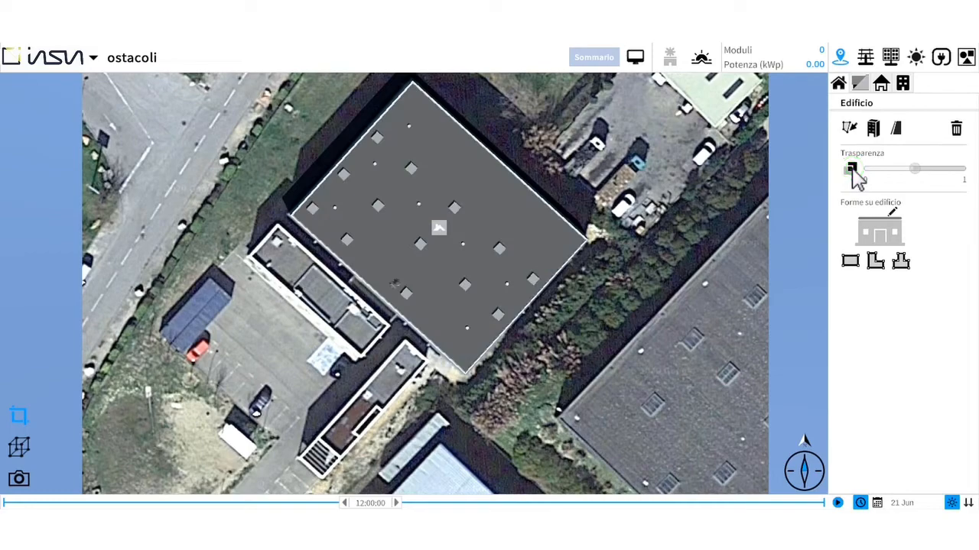
pyautogui.click(19, 446)
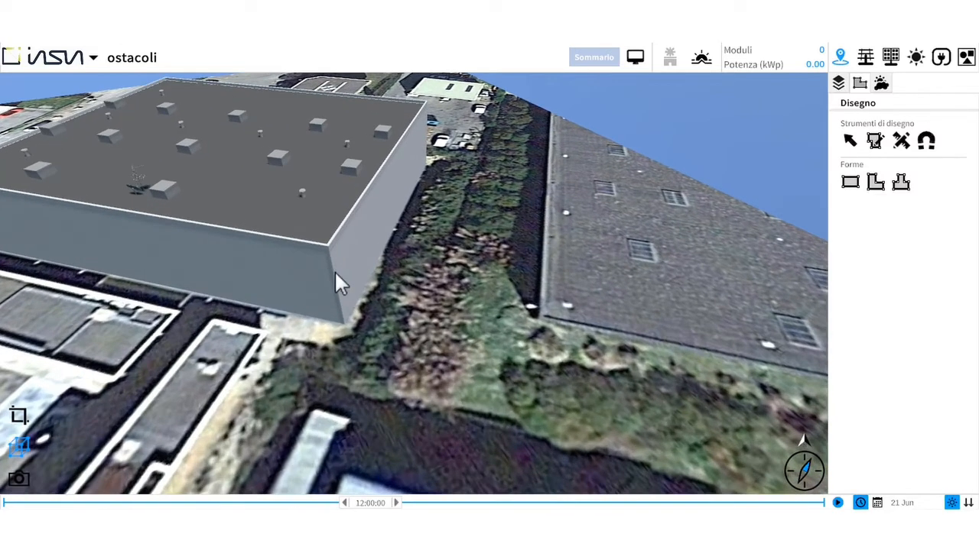
# - Place a Faggio tree on the vegetation strip beside the building's south corner
pyautogui.click(966, 58)
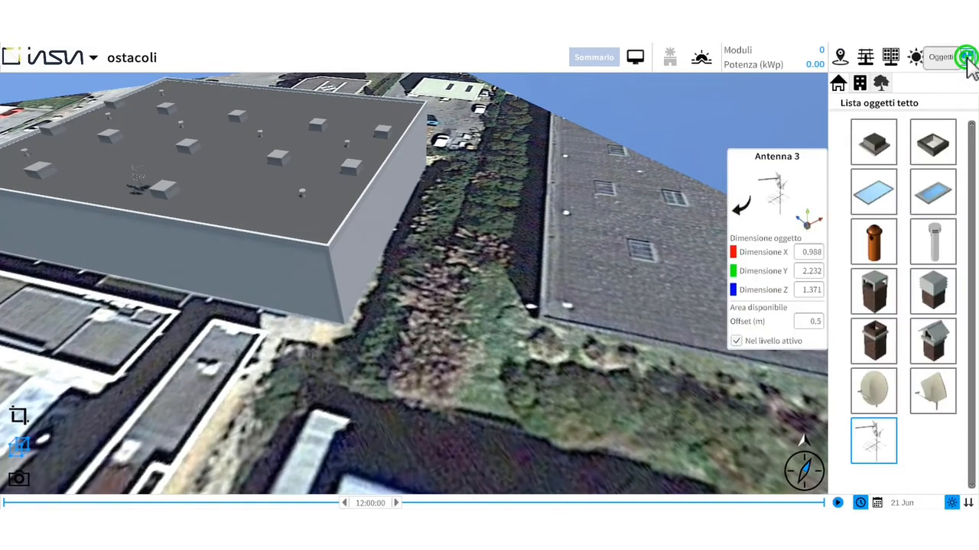
pyautogui.click(881, 83)
pyautogui.click(933, 142)
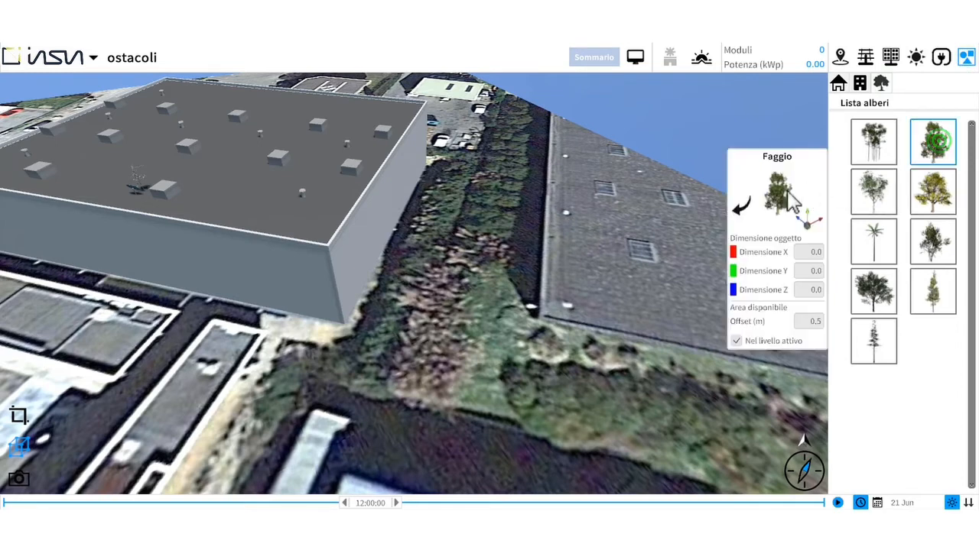
pyautogui.click(437, 348)
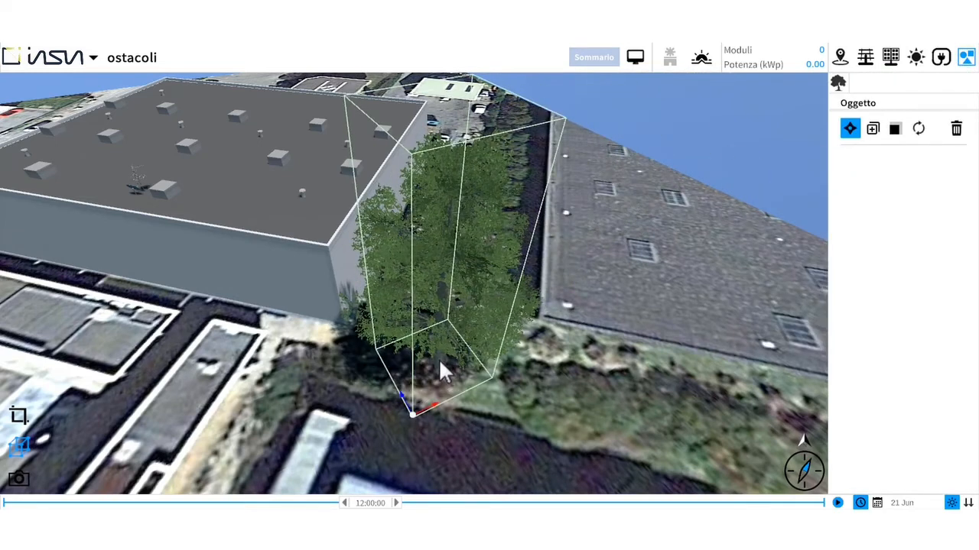
# - Resize the tree to a height of 12 m and 4 m in both horizontal dimensions
pyautogui.click(895, 130)
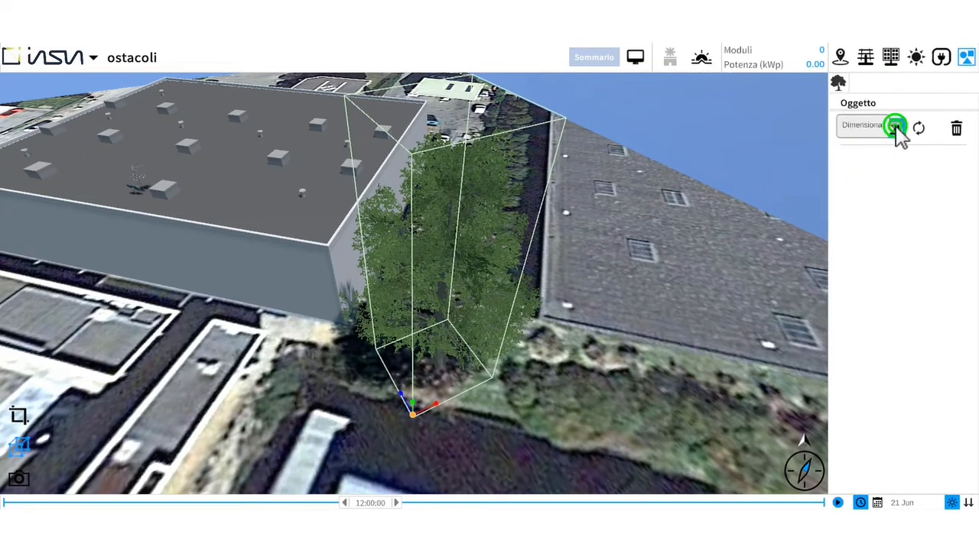
pyautogui.click(413, 403)
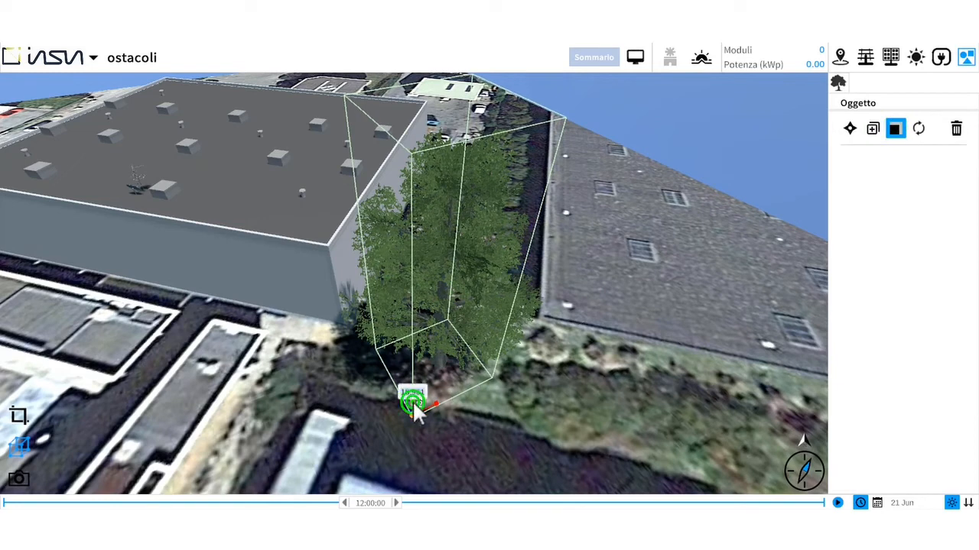
pyautogui.write('12')
pyautogui.press('Return')
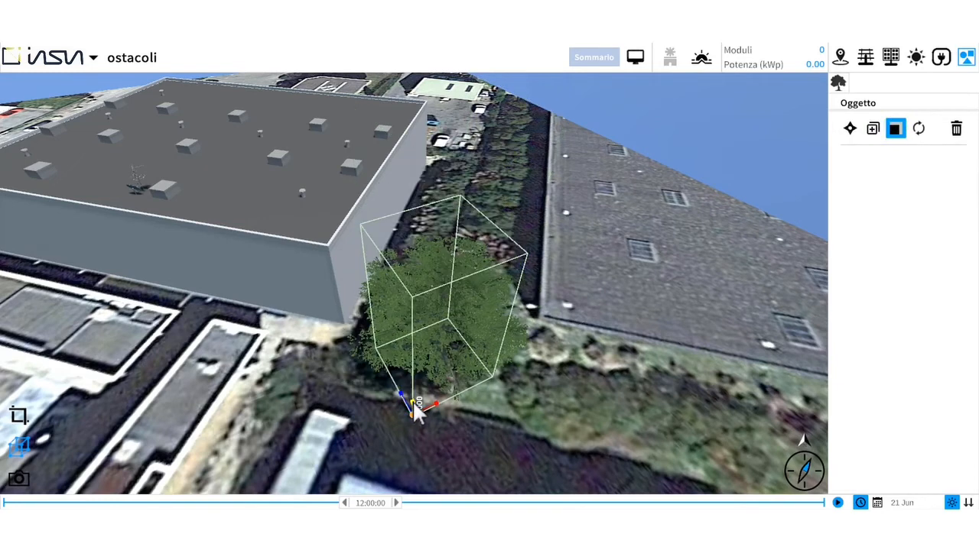
pyautogui.moveTo(435, 401); pyautogui.dragTo(402, 395)
pyautogui.doubleClick(400, 395)
pyautogui.write('4')
pyautogui.press('Return')
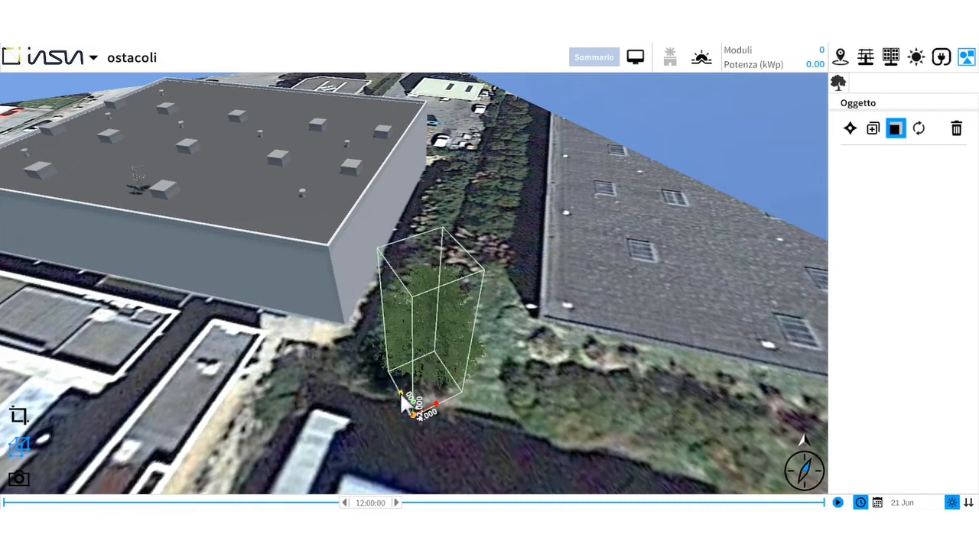
# - Duplicate the tree to form a group along the vegetation strip beside the building
pyautogui.moveTo(301, 350); pyautogui.dragTo(450, 304)
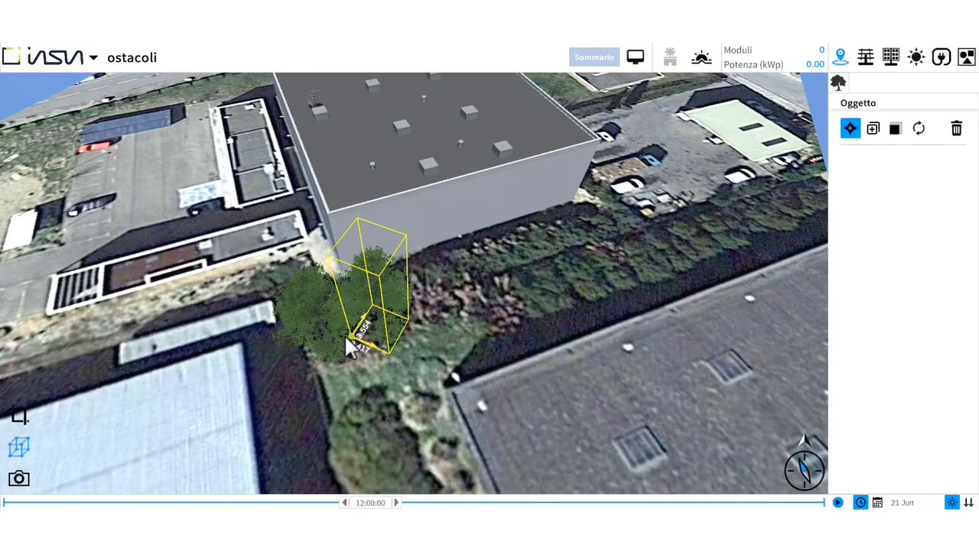
pyautogui.click(872, 128)
pyautogui.click(872, 128)
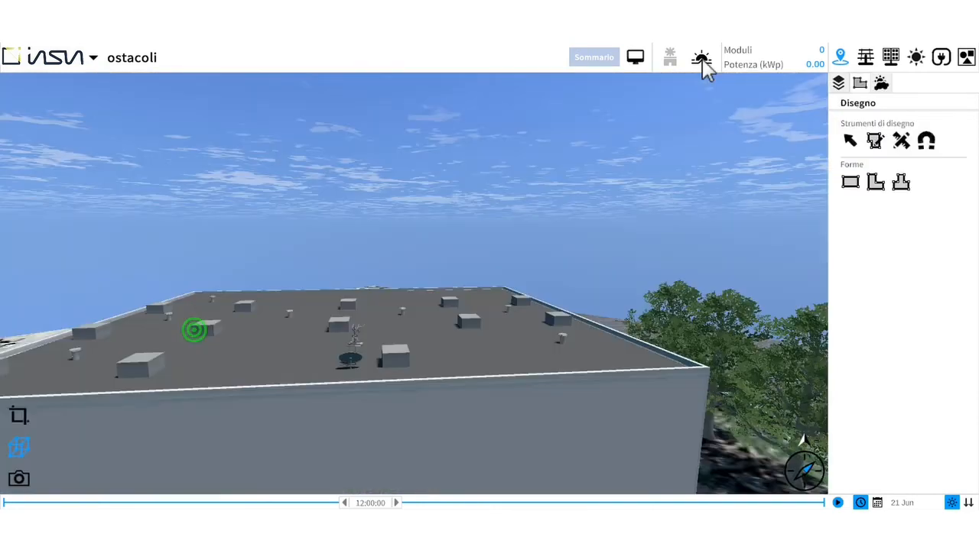
# - Display the horizon profile and run the roof irradiation shading calculation on the building's flat roof
pyautogui.click(701, 61)
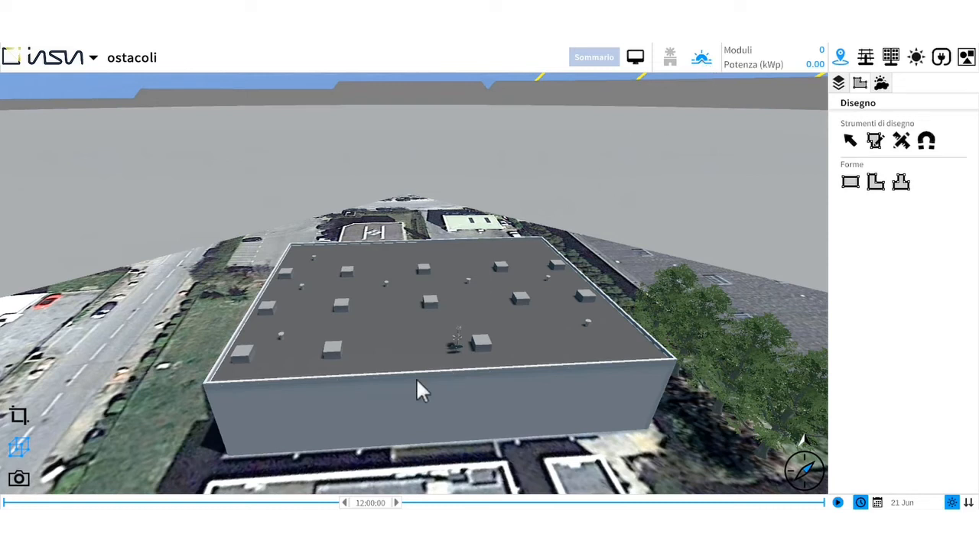
pyautogui.click(918, 59)
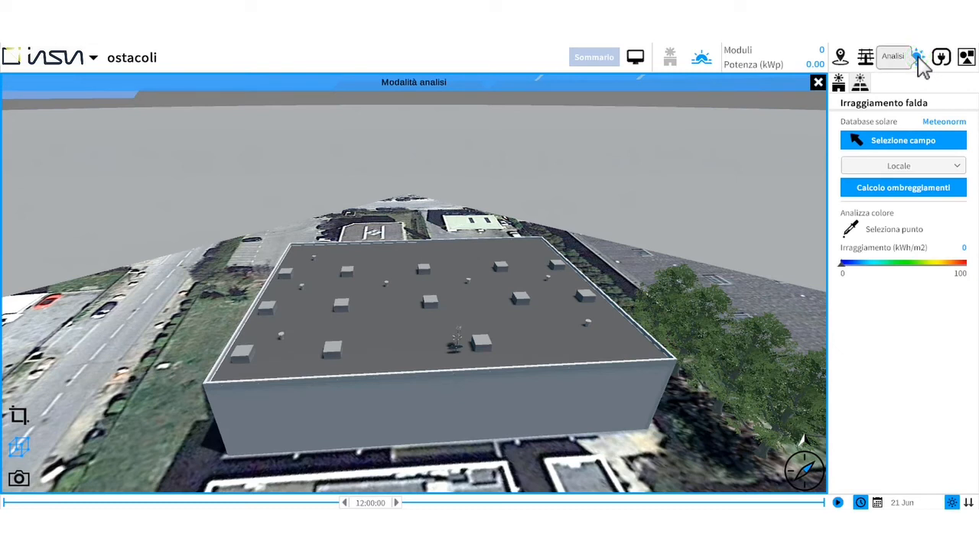
pyautogui.click(900, 143)
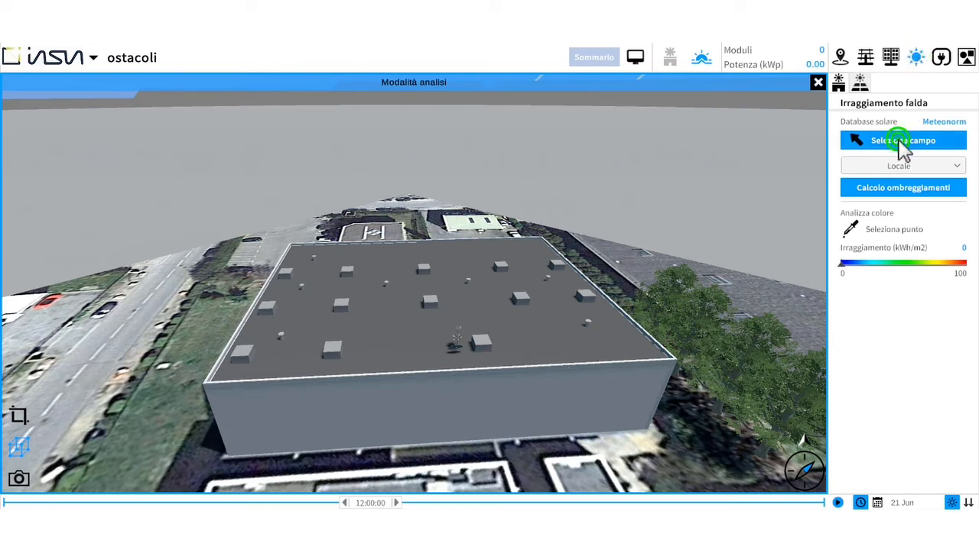
pyautogui.click(487, 317)
pyautogui.click(484, 307)
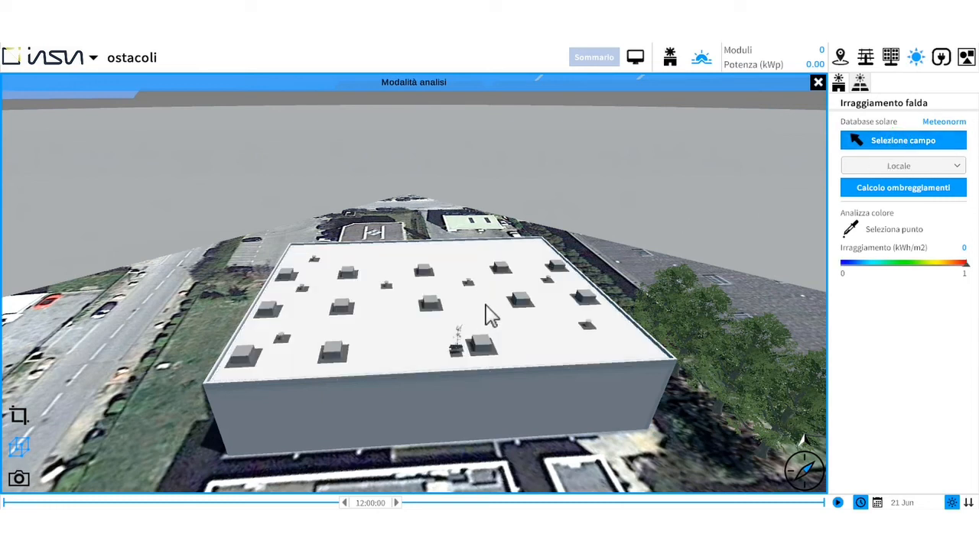
pyautogui.click(915, 189)
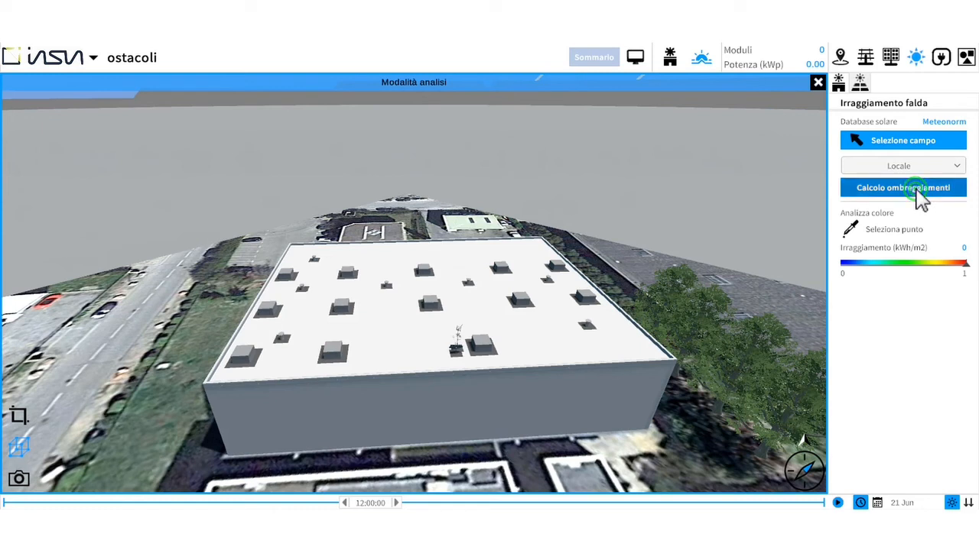